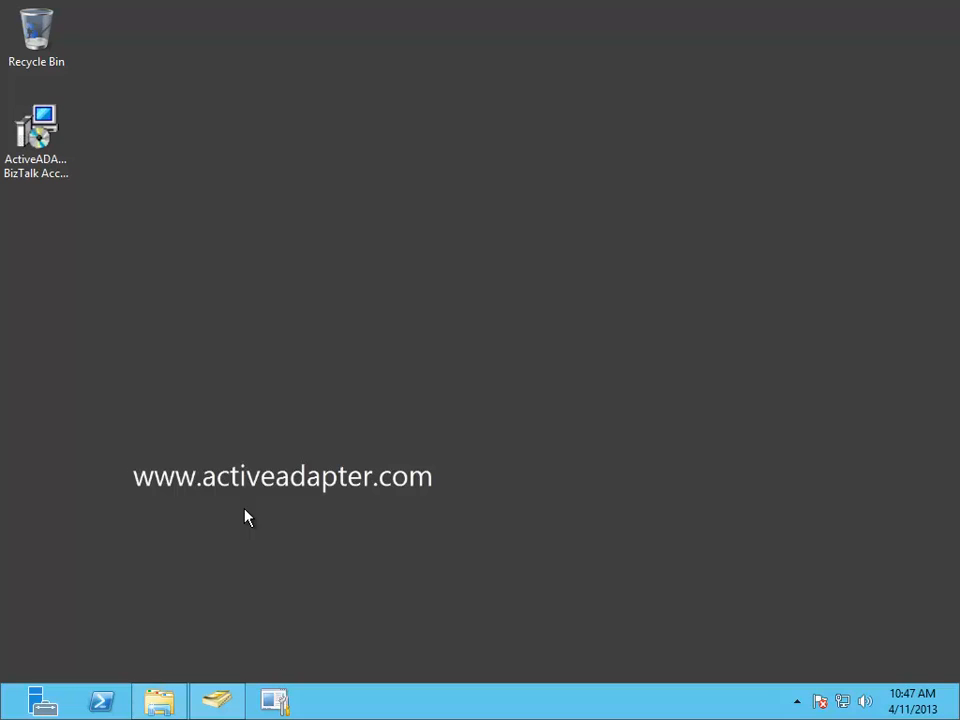
- Switch to Active Directory Users and Computers to view the test.local domain's Users container, and minimize its window
click(214, 702)
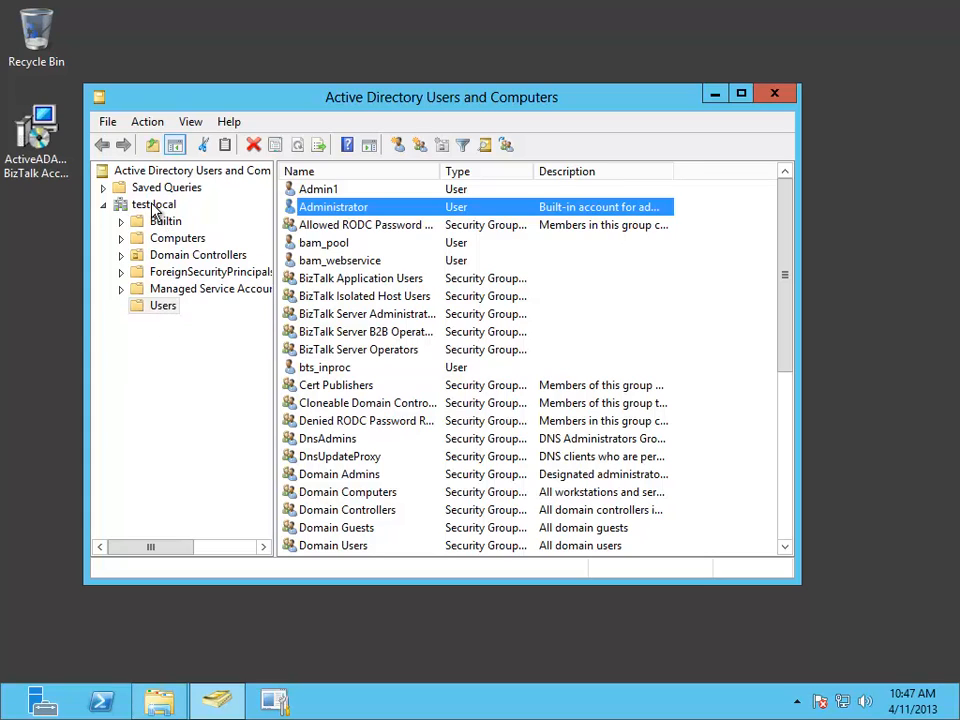
click(711, 95)
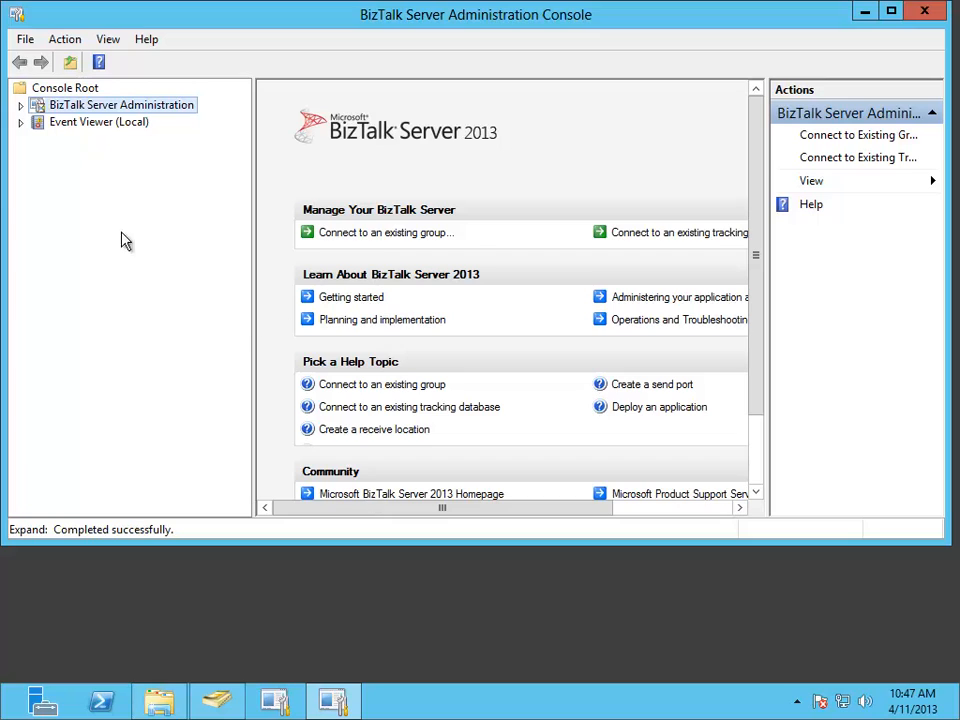
- In the BizTalk Server Administration Console, show the adapters under the BizTalk group's Platform Settings and check the ACTIVE DIRECTORY adapter
click(20, 105)
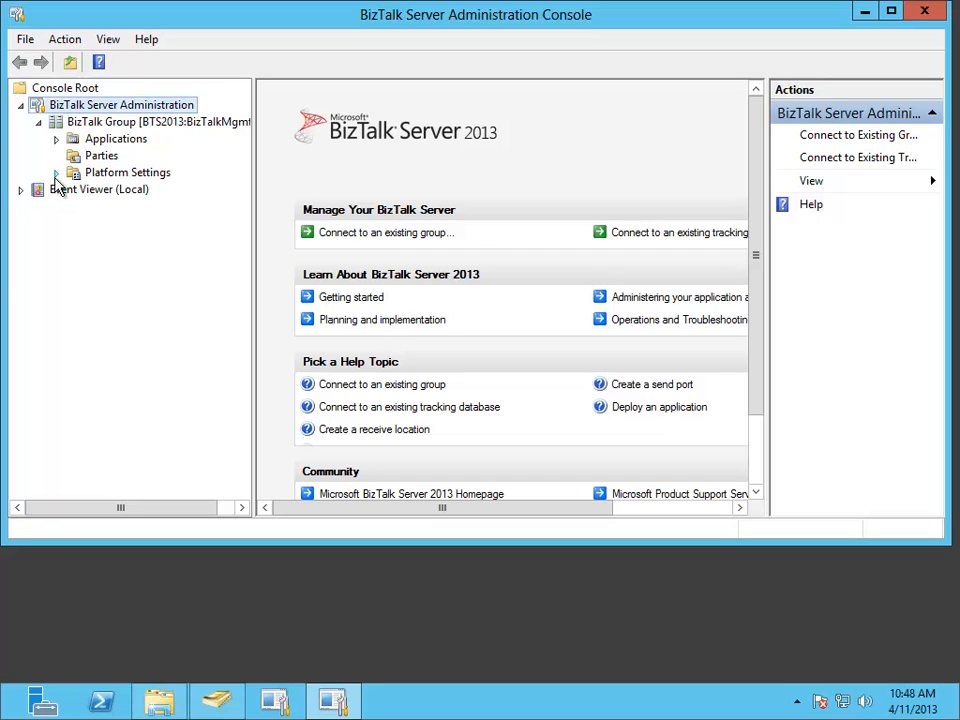
click(56, 172)
click(108, 257)
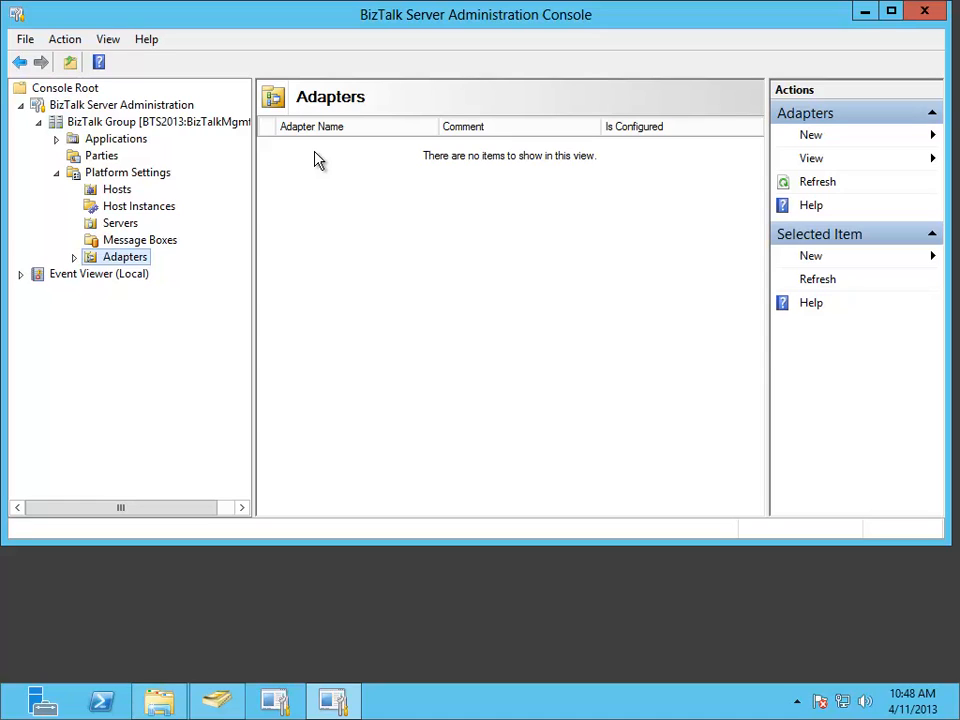
click(317, 156)
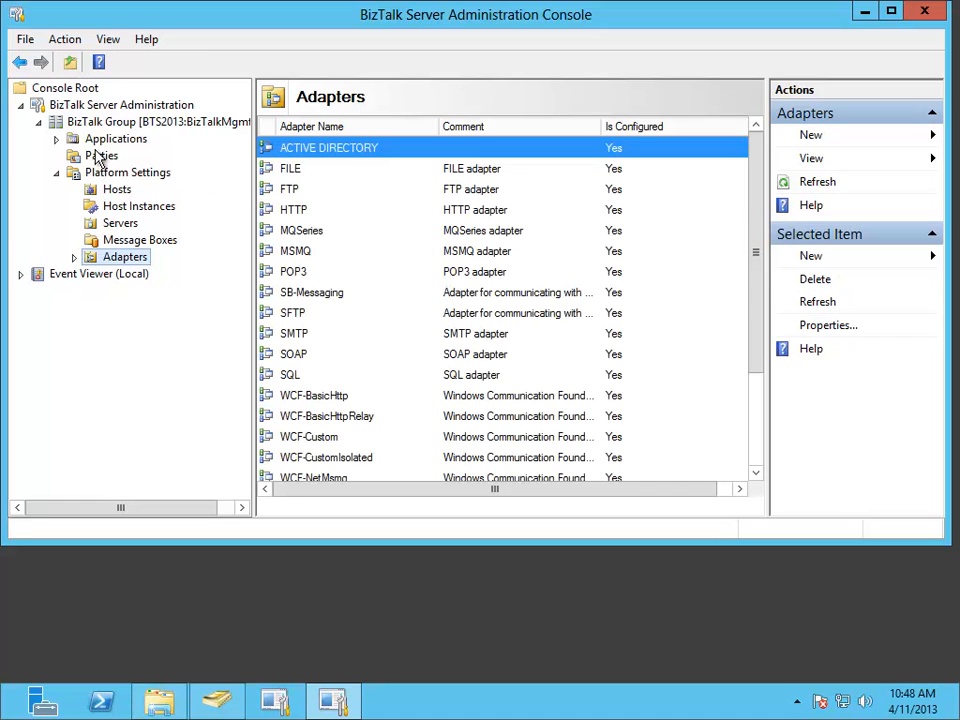
- Create a one-way receive port named ReceivePort1 in BizTalk Application 1
click(57, 173)
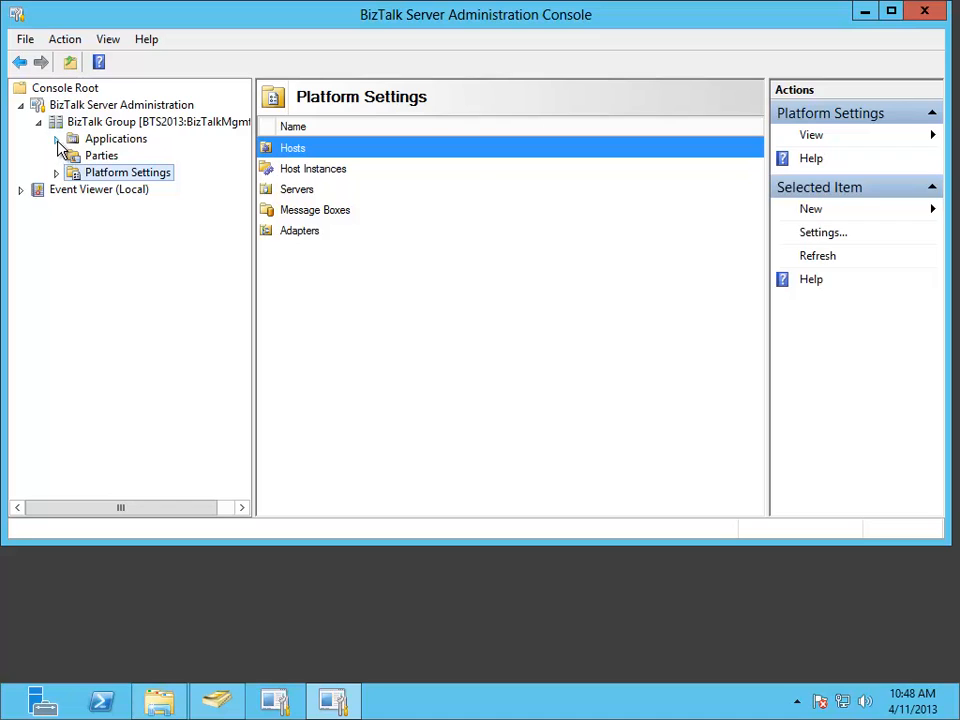
click(57, 139)
click(75, 157)
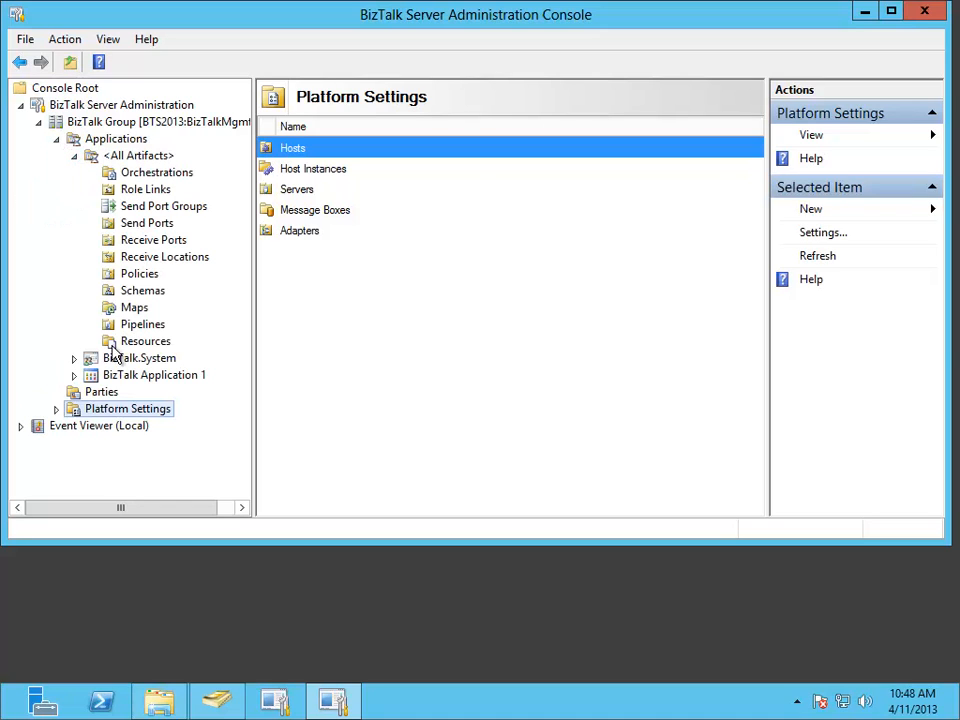
click(74, 376)
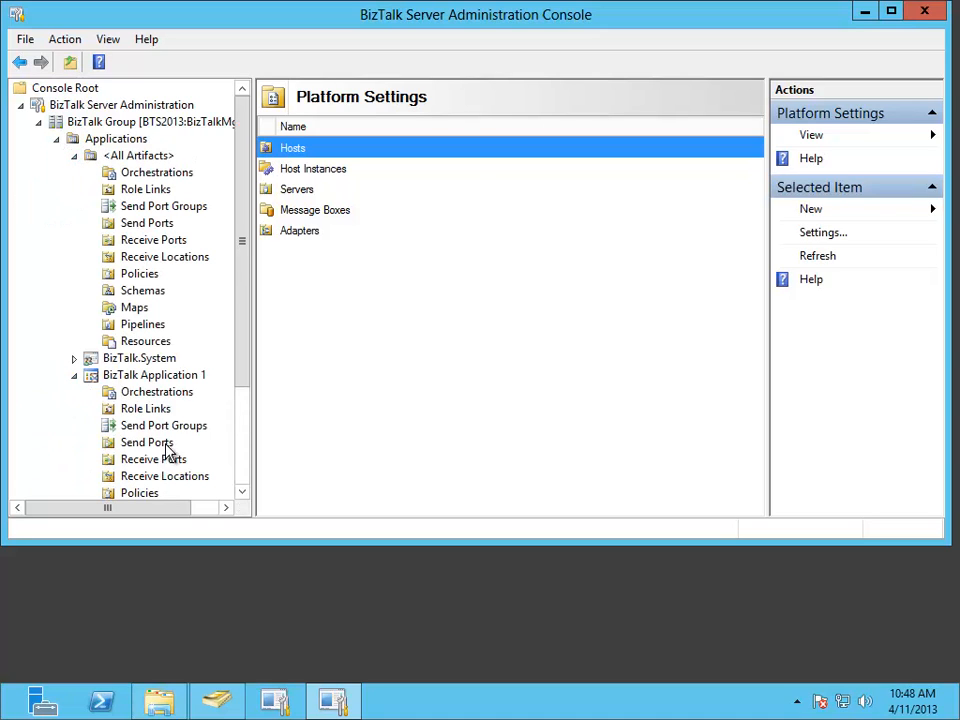
click(72, 156)
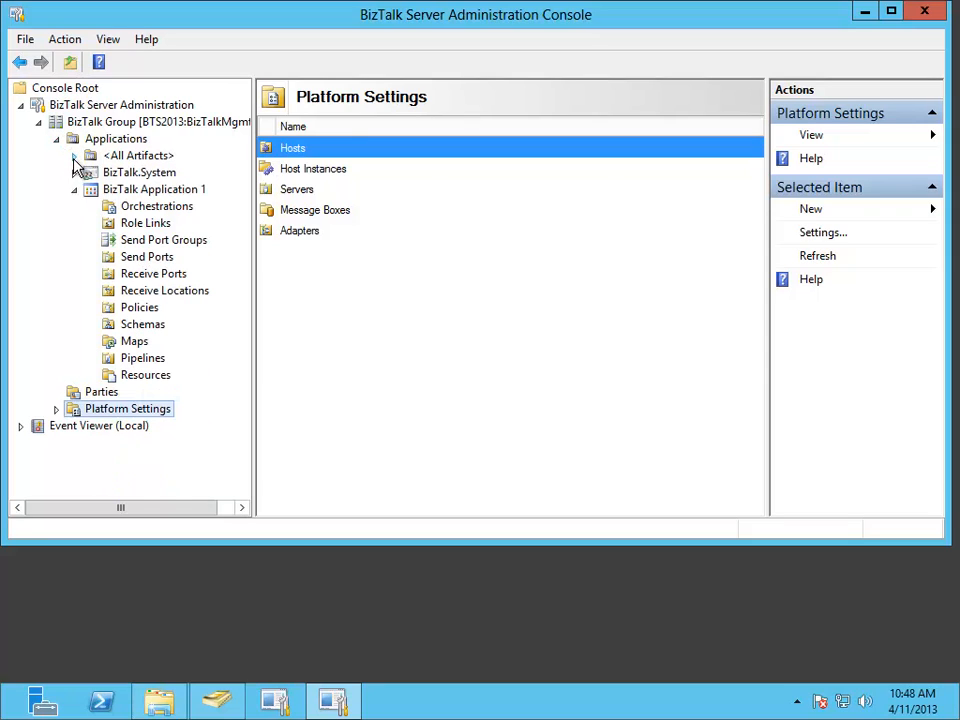
click(145, 274)
right_click(337, 241)
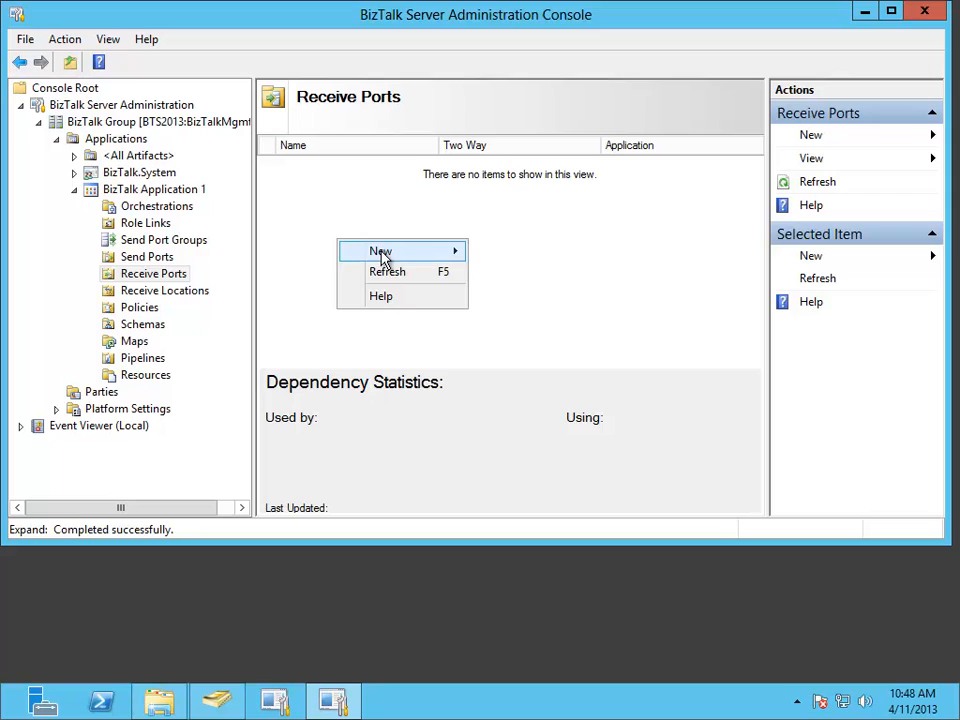
mouse_move(386, 258)
click(578, 251)
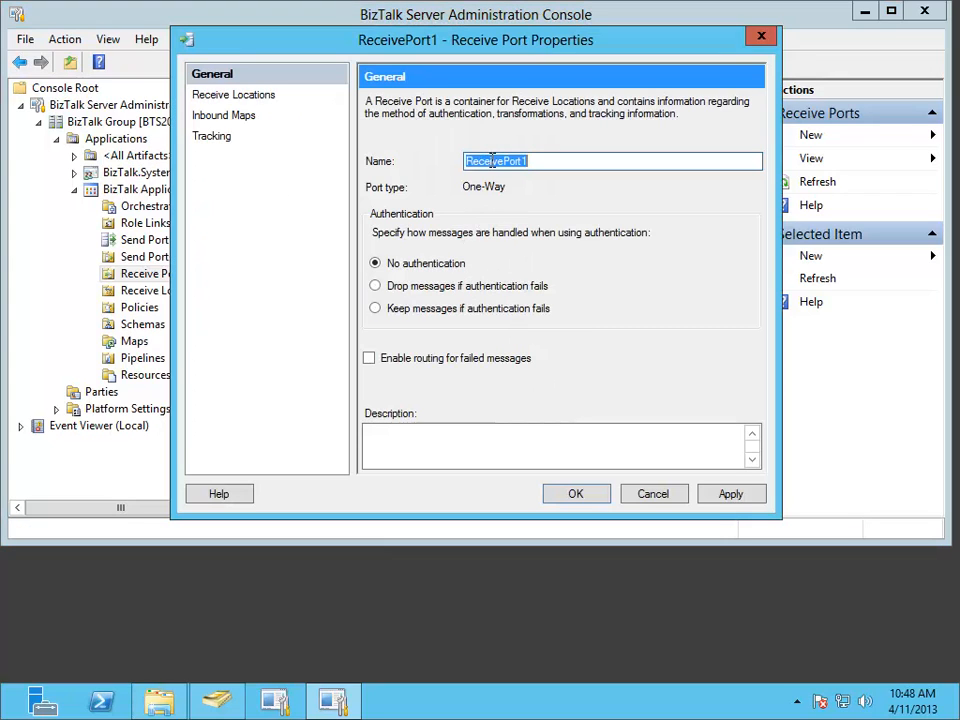
right_click(491, 162)
click(529, 217)
- Add a receive location with the ACTIVE DIRECTORY transport type and name its transport instance rec1
click(262, 97)
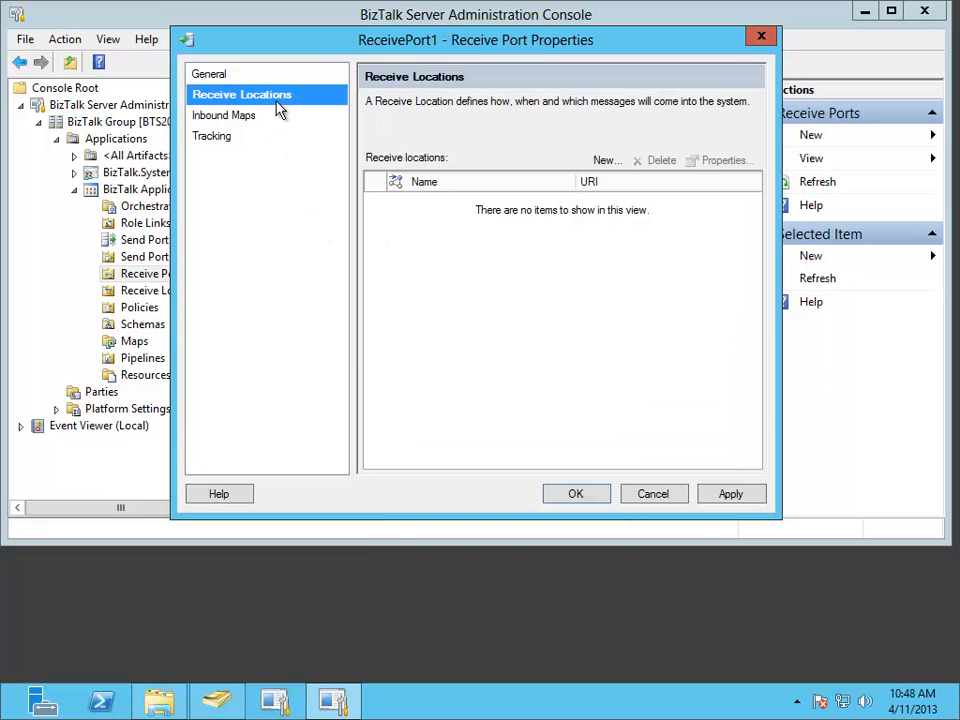
click(600, 161)
click(643, 251)
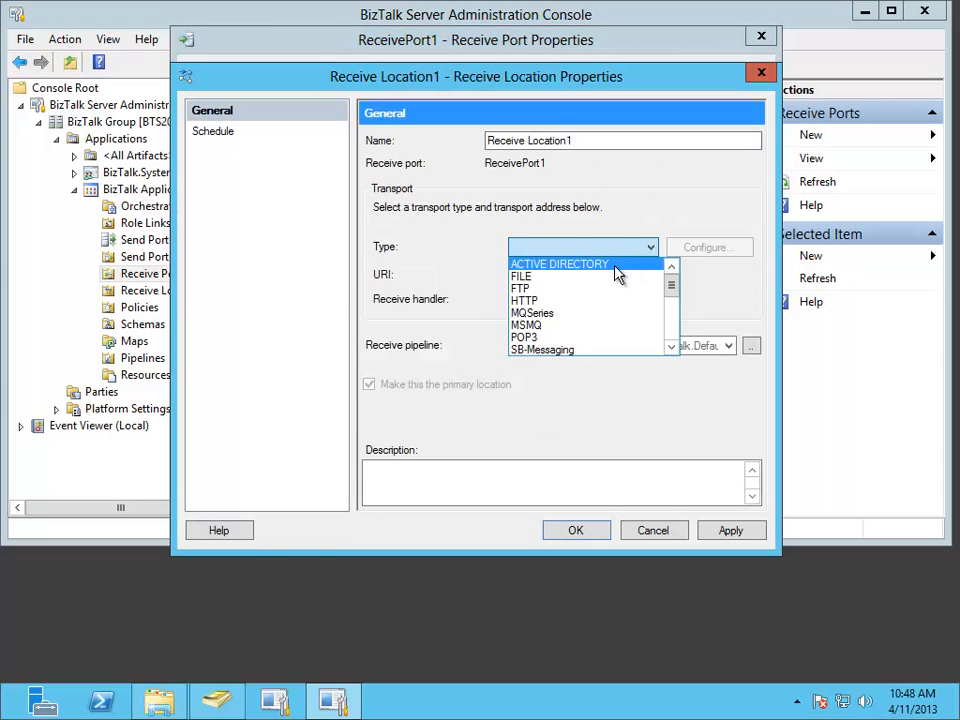
click(616, 267)
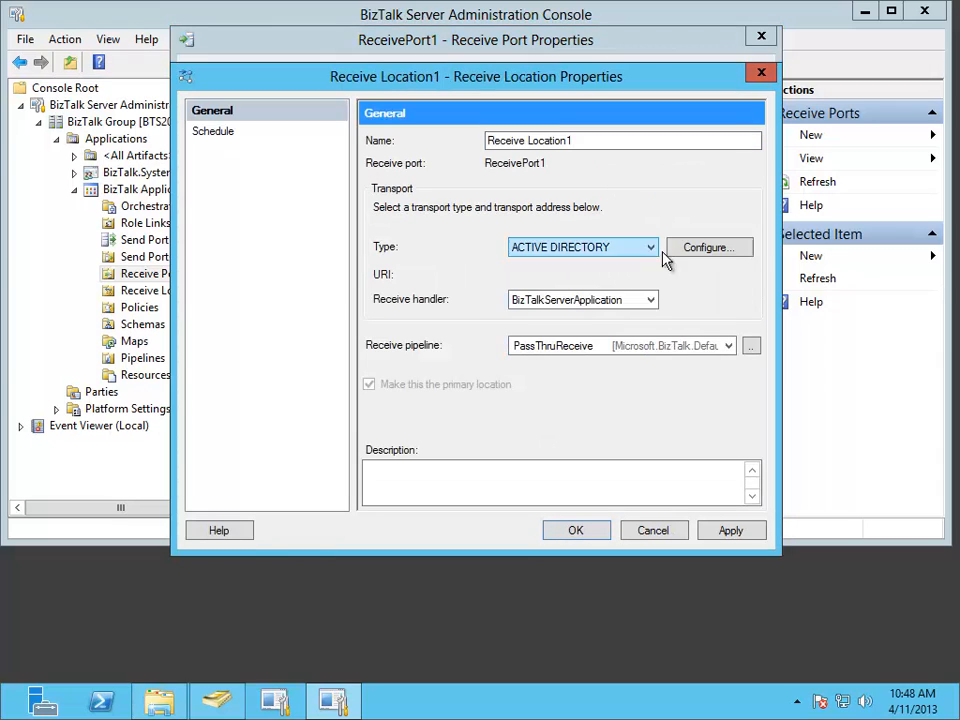
click(727, 254)
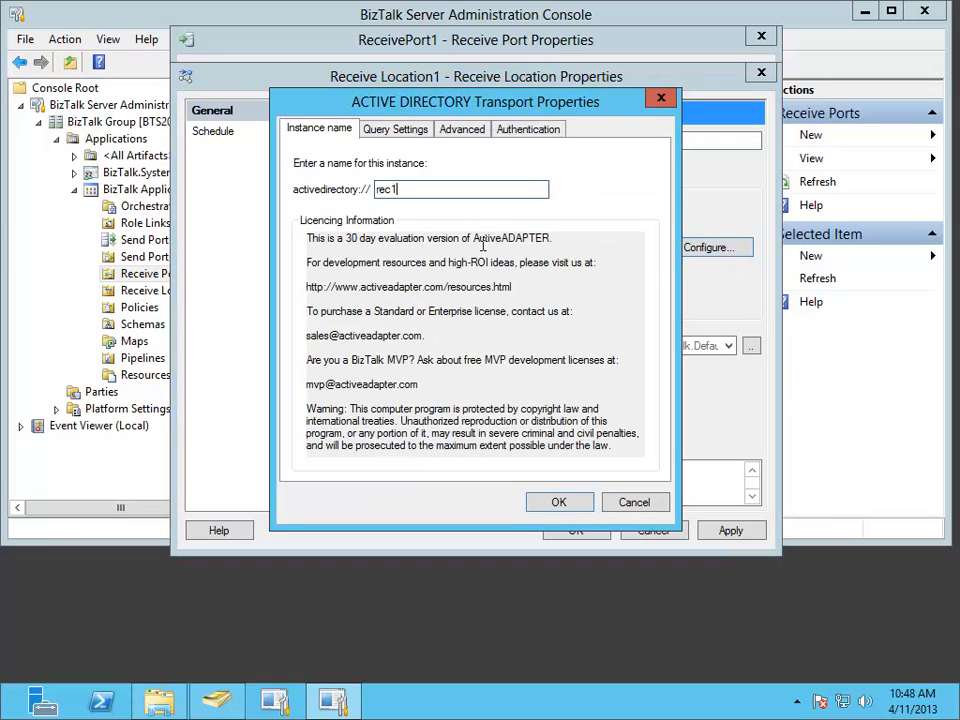
- Set the query frequency to 10 seconds in the transport's query settings
click(397, 131)
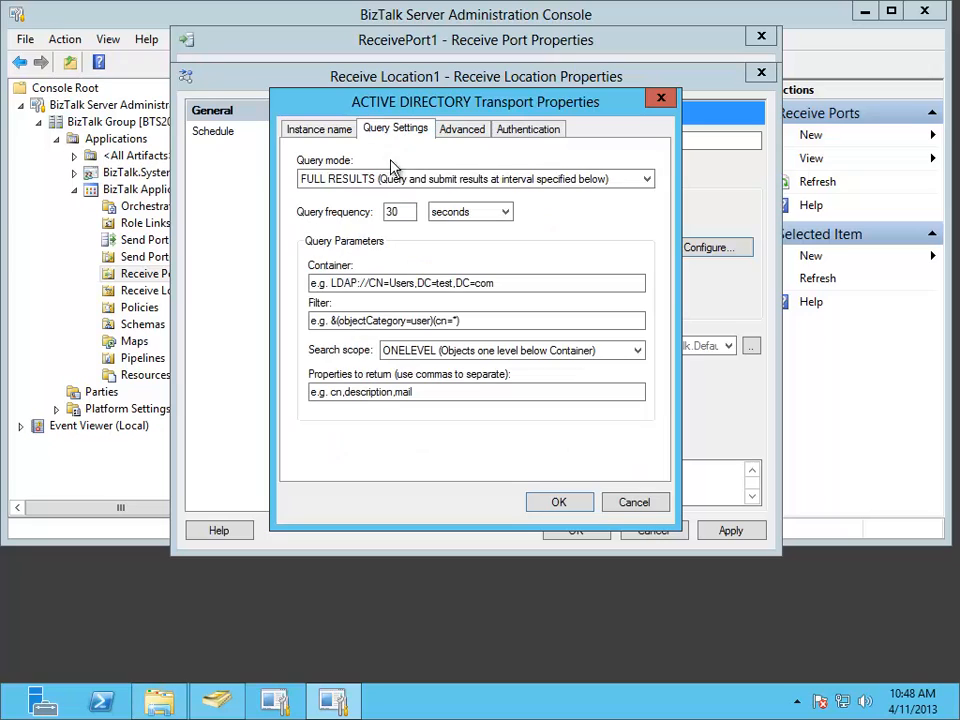
click(391, 209)
text(30)
drag(406, 211, 366, 224)
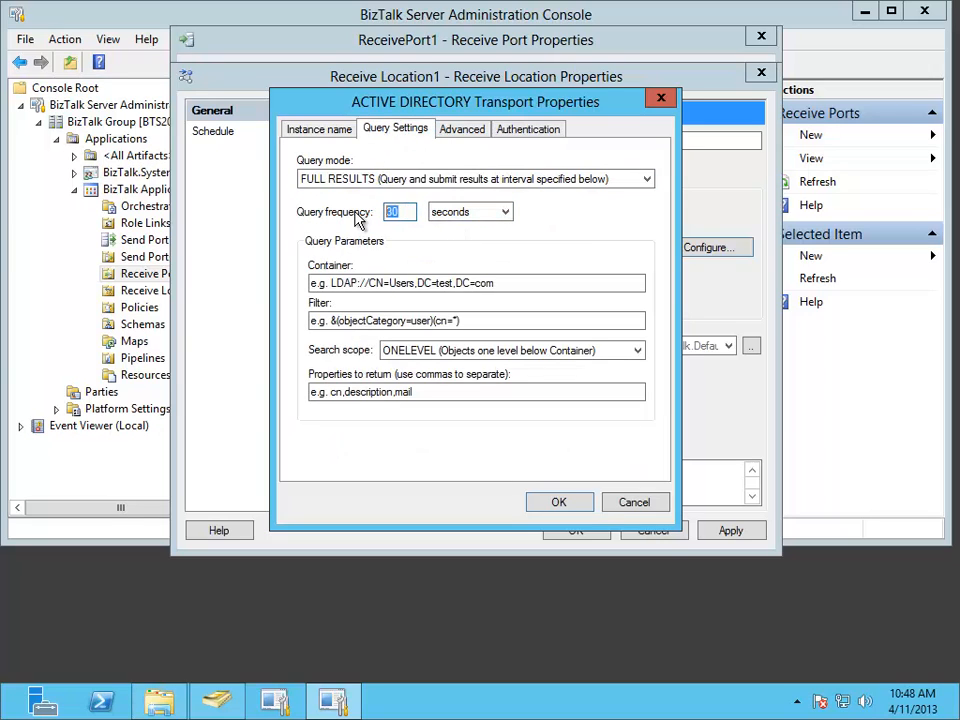
text(10)
- Set the query container to LDAP://CN=Users,DC=test,DC=local
click(333, 283)
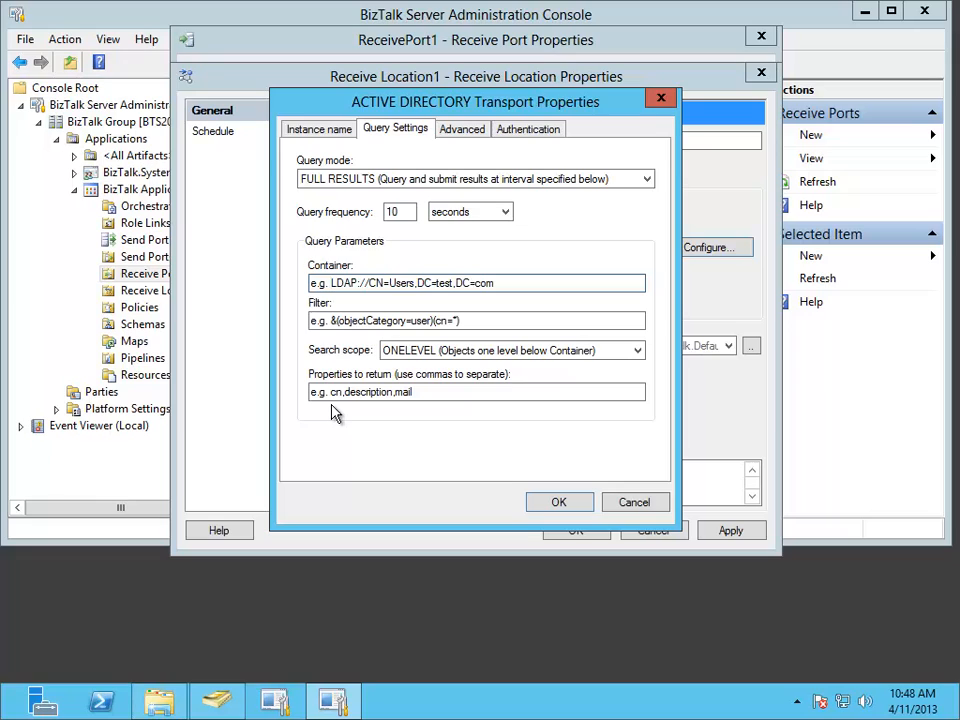
key(BackSpace)
key(BackSpace)
key(BackSpace)
key(BackSpace)
key(BackSpace)
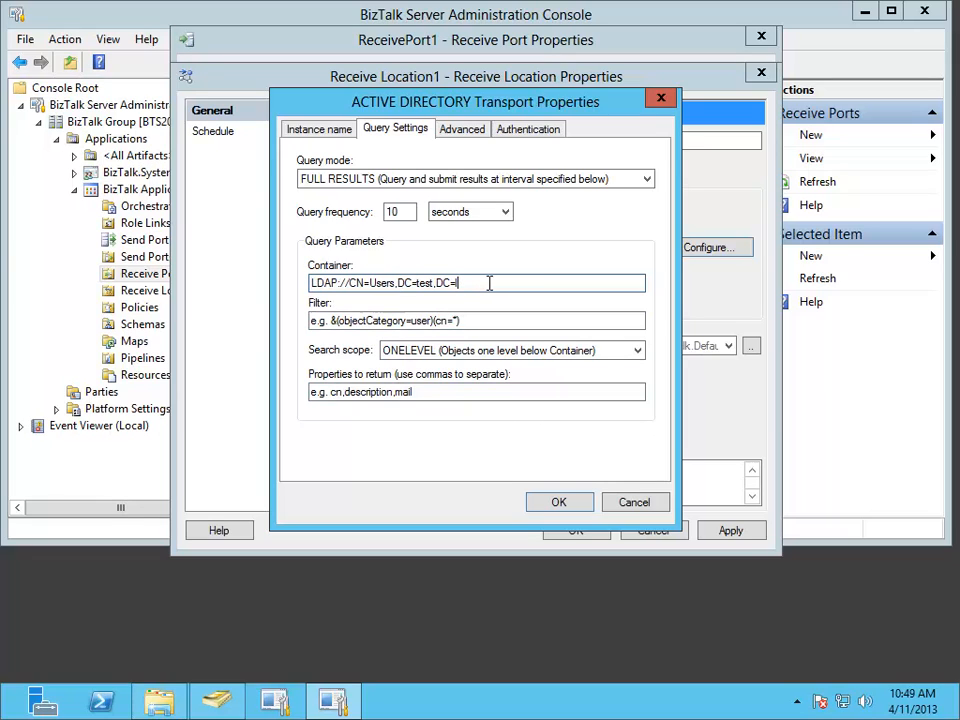
text(local)
- Set the query filter to &(objectCategory=user)(cn=*) with the ONELEVEL search scope
click(327, 321)
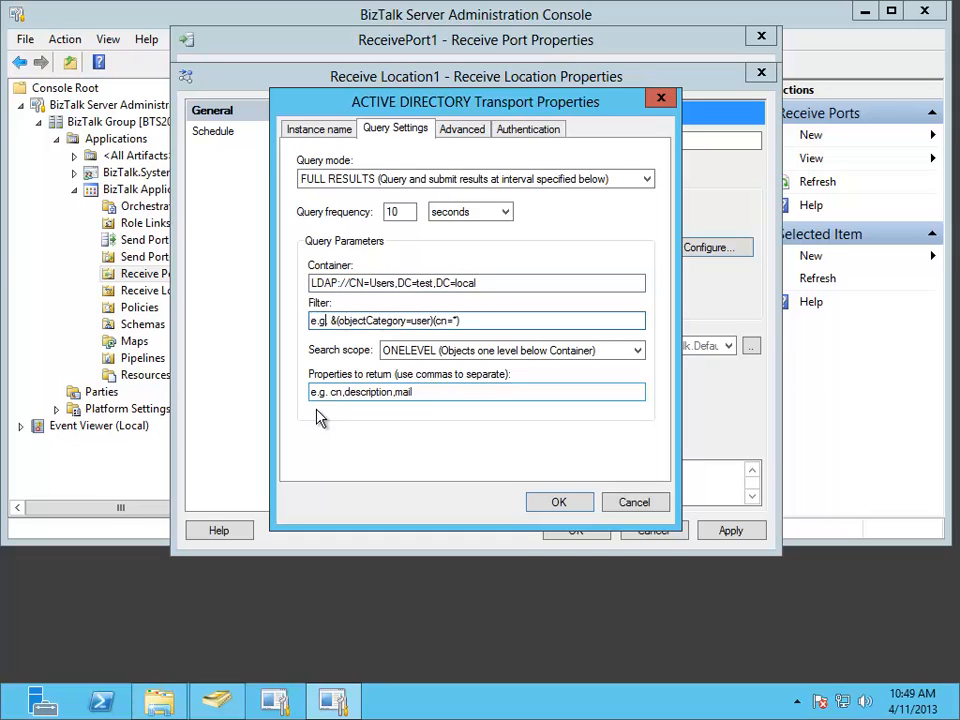
key(BackSpace)
key(BackSpace)
key(BackSpace)
key(BackSpace)
key(BackSpace)
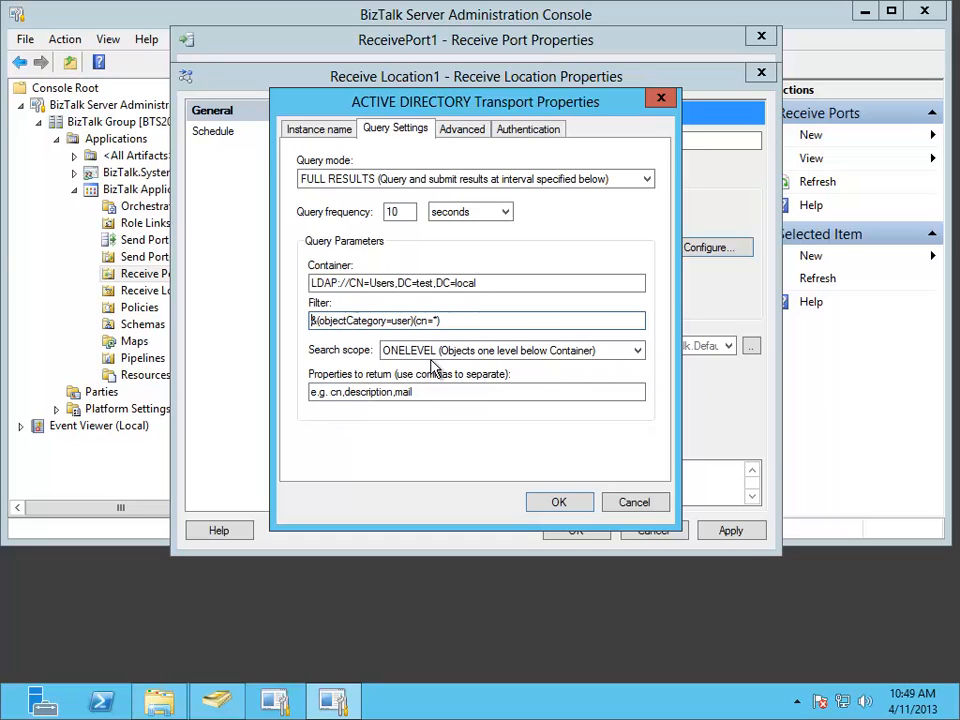
click(400, 358)
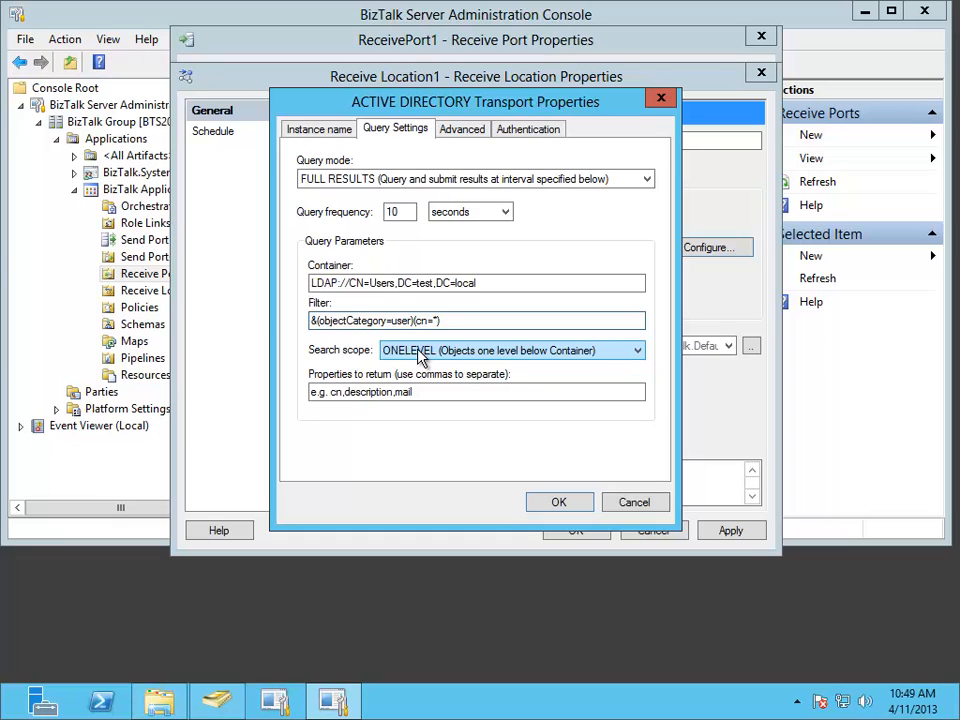
- Set the properties to return to cn,description,mail and save the transport settings, receive location and receive port
click(418, 391)
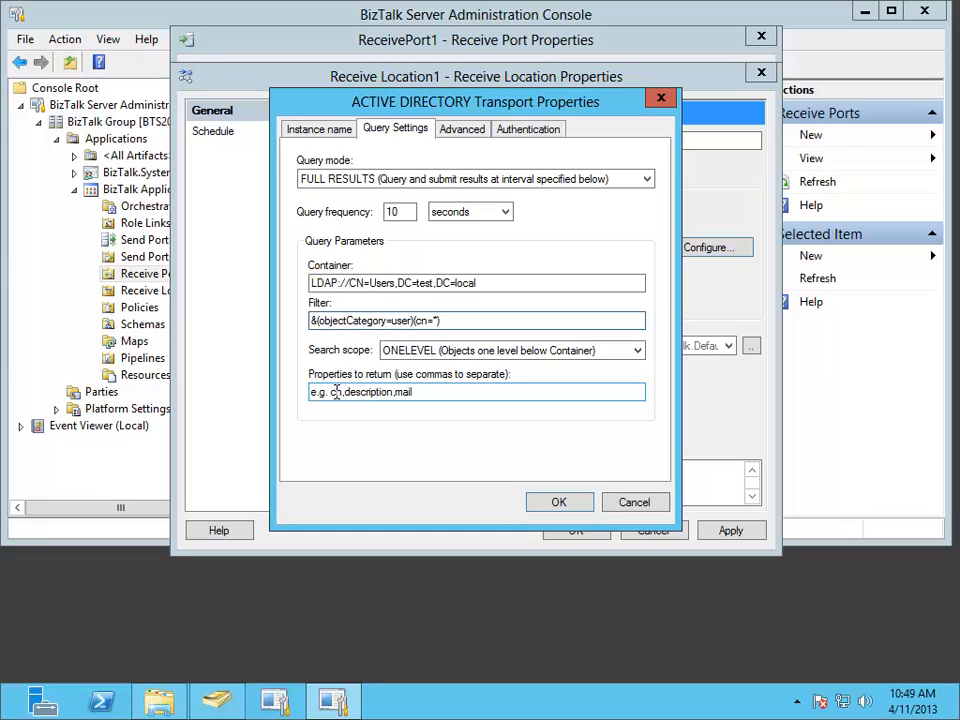
drag(330, 393, 302, 398)
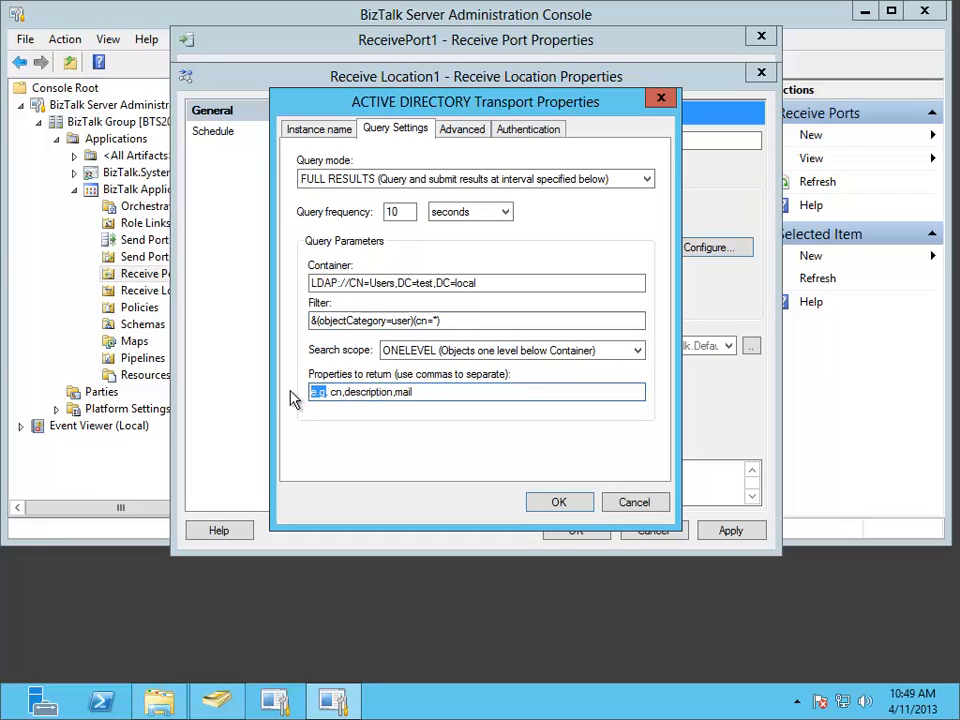
key(Delete)
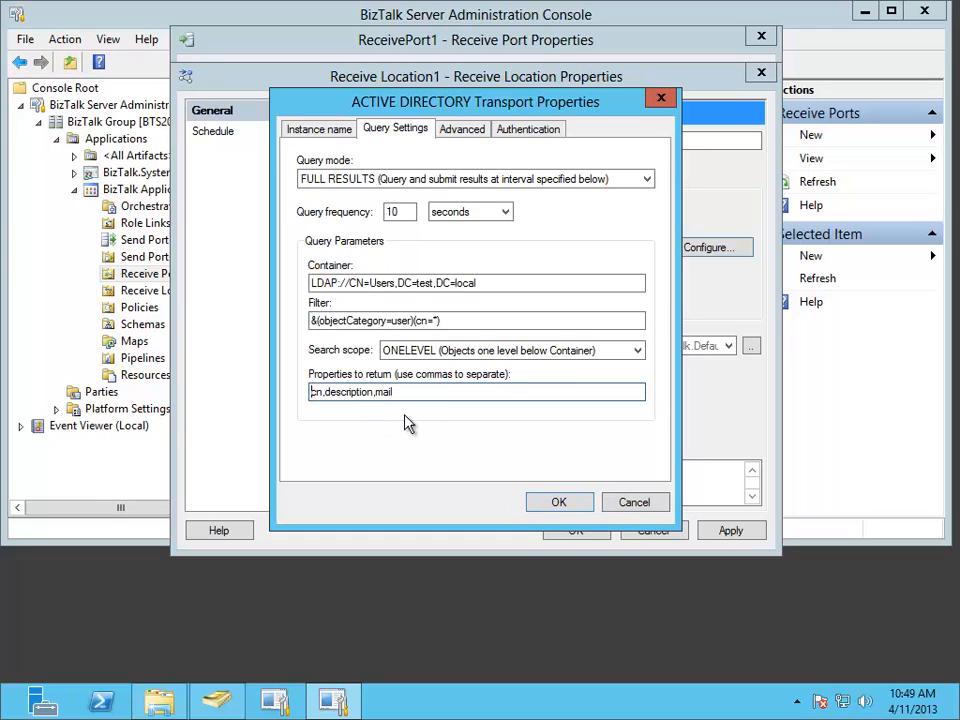
click(561, 505)
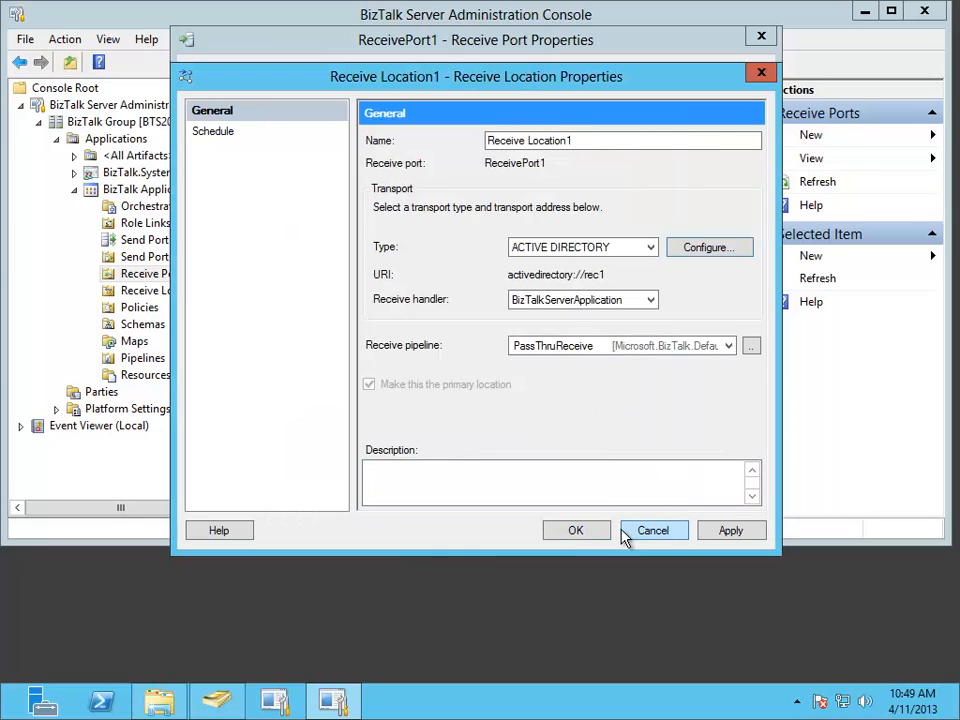
click(592, 532)
click(576, 493)
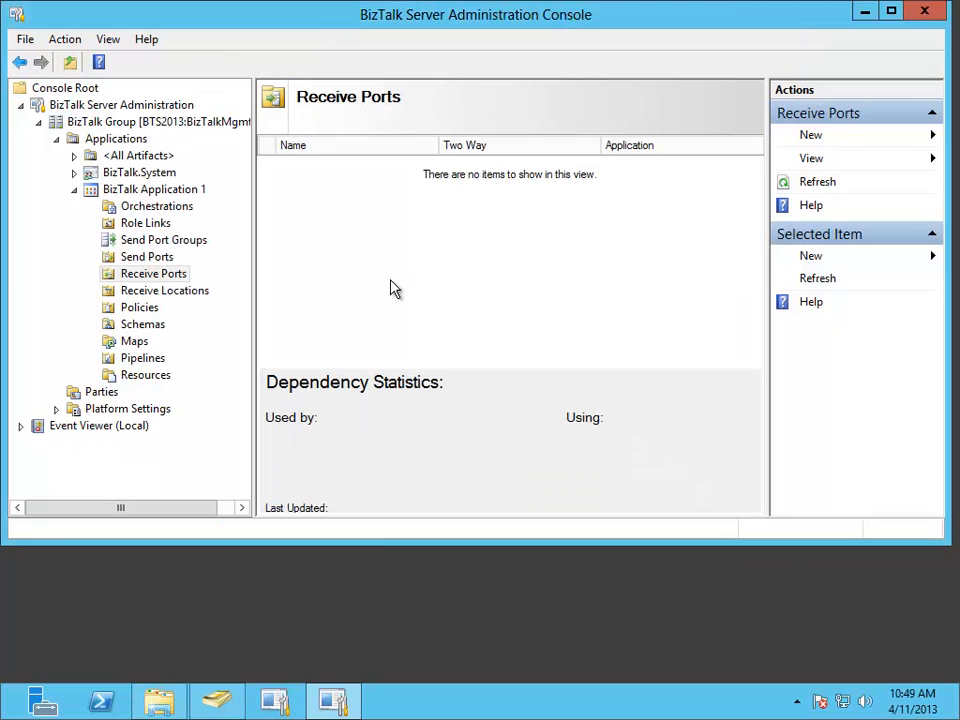
- Create a static one-way send port in BizTalk Application 1 with the FILE transport type
click(160, 259)
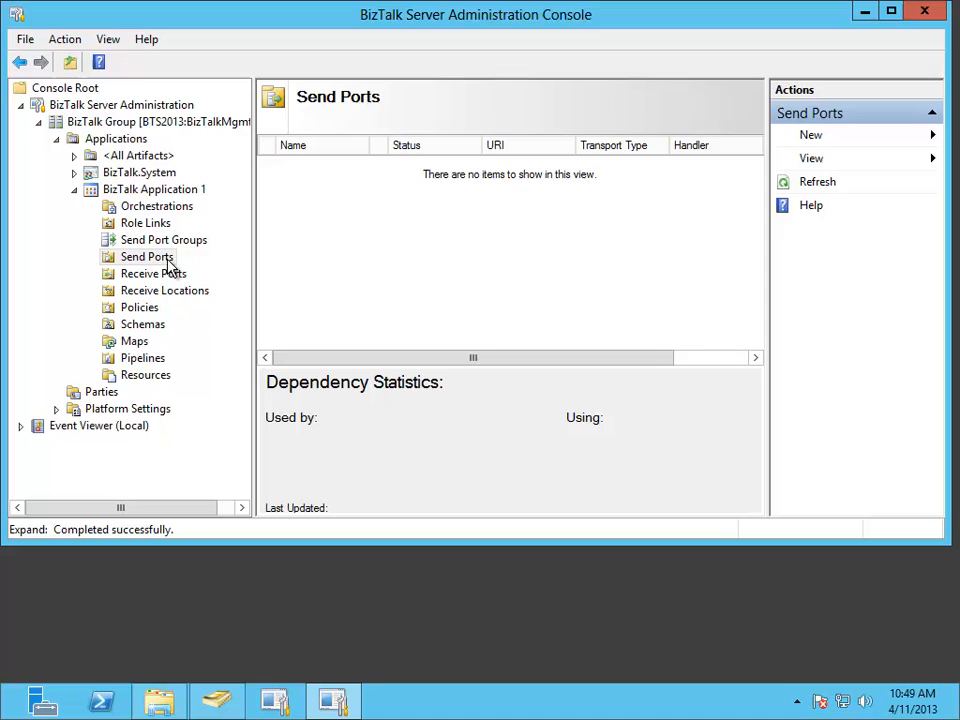
right_click(303, 223)
mouse_move(349, 240)
click(510, 233)
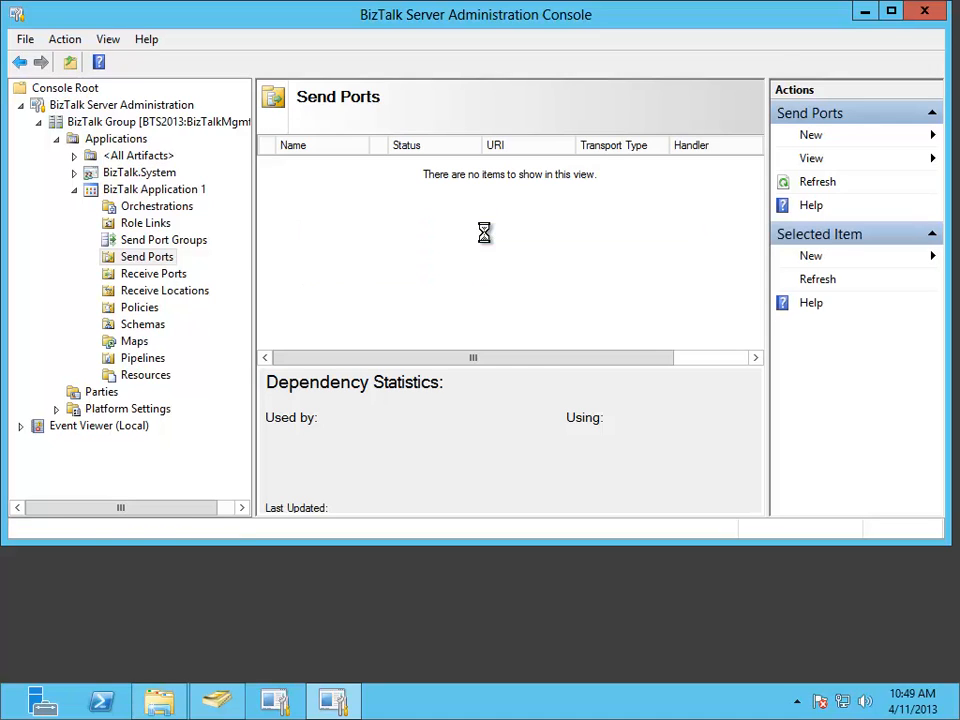
click(651, 221)
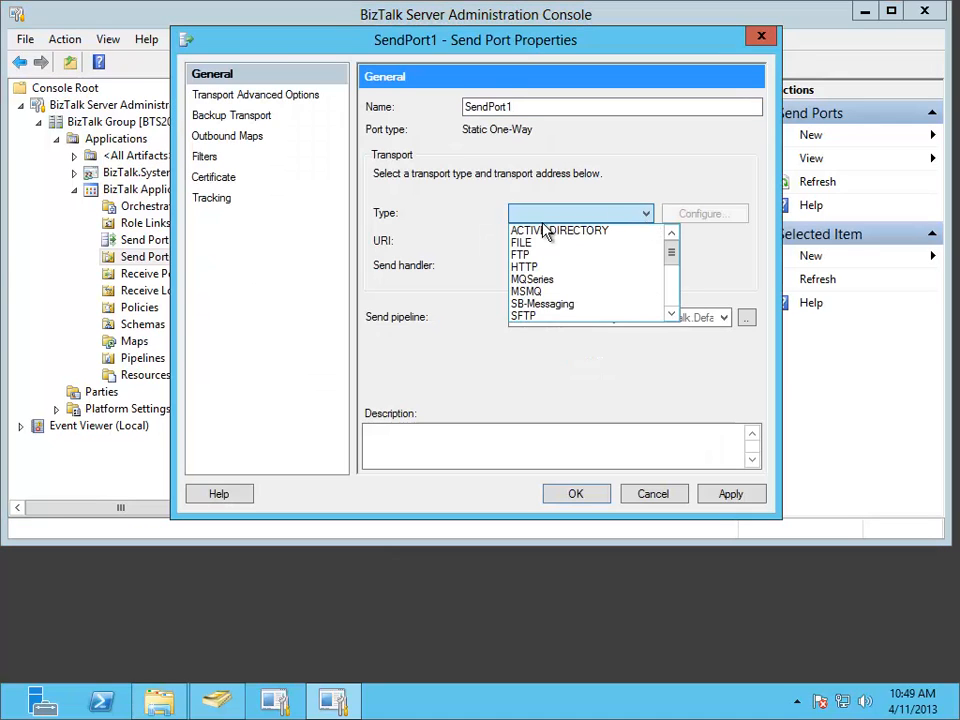
click(536, 243)
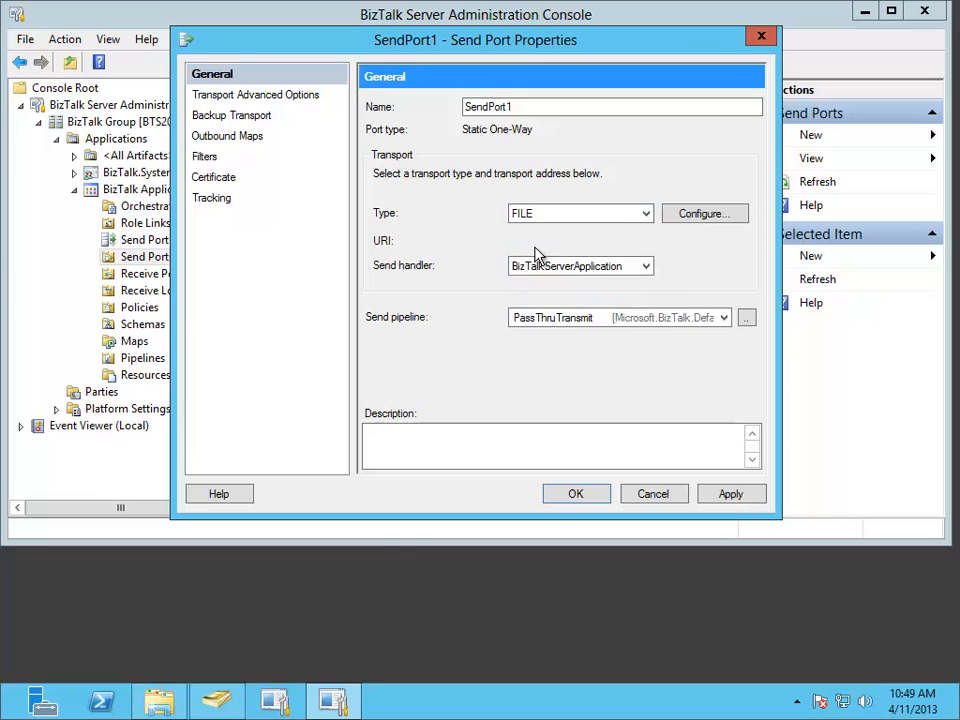
- Set the send port's FILE destination folder to C:\FILEDROP\SEND1 and confirm the transport settings
click(702, 222)
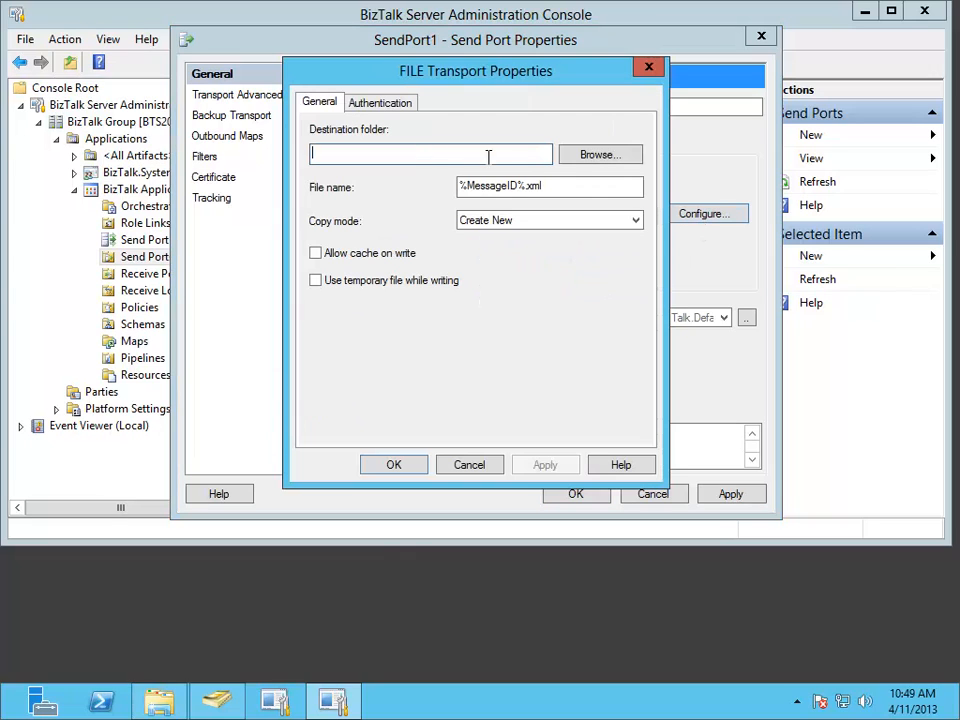
click(586, 156)
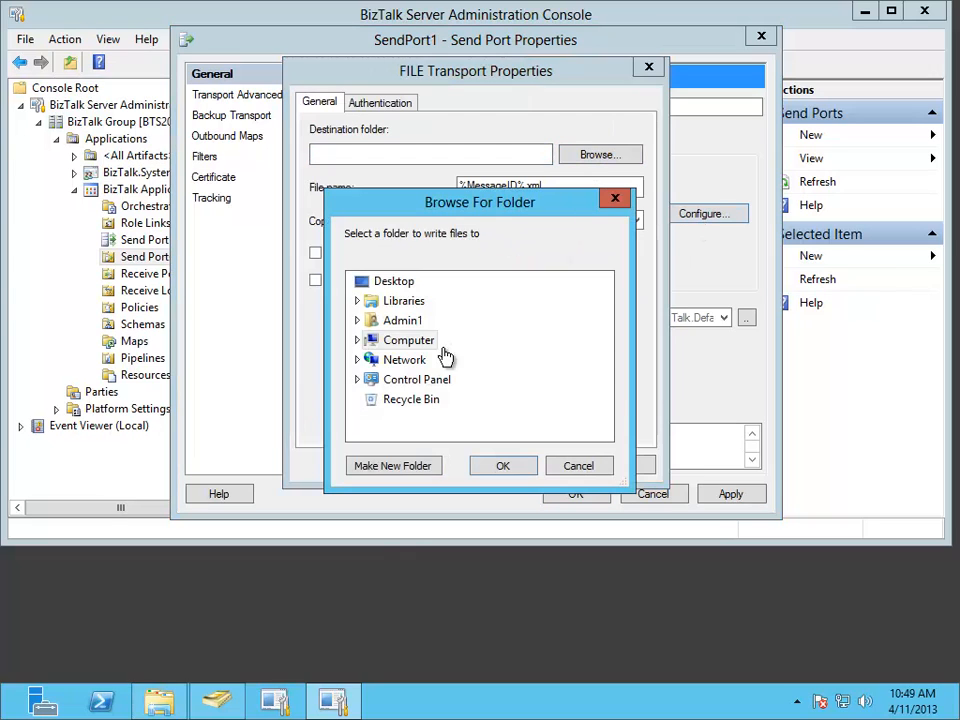
click(357, 341)
click(366, 379)
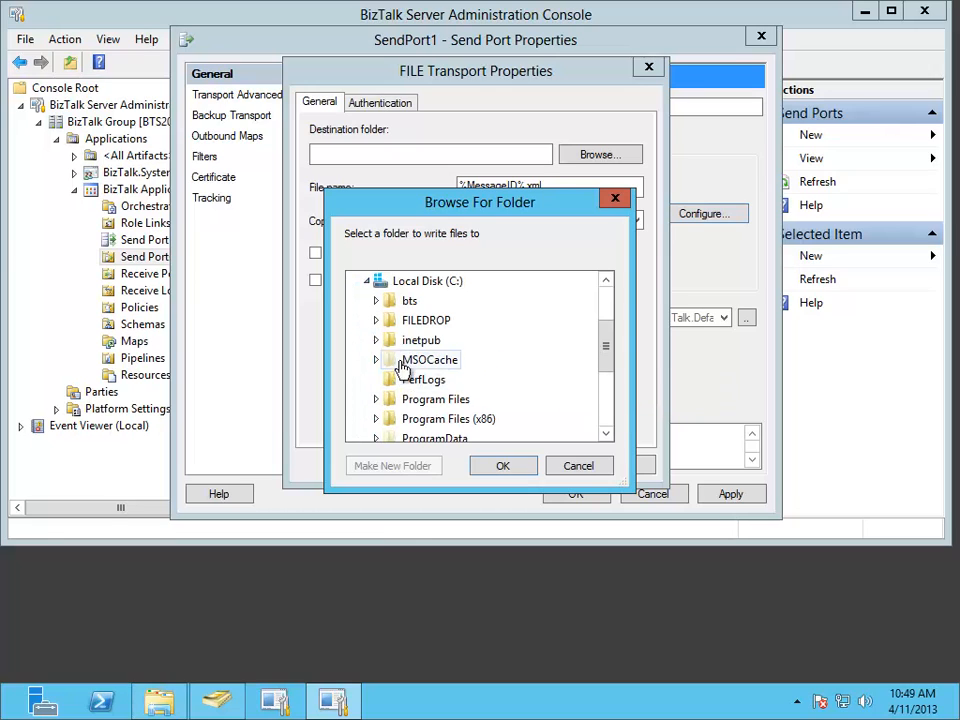
click(376, 320)
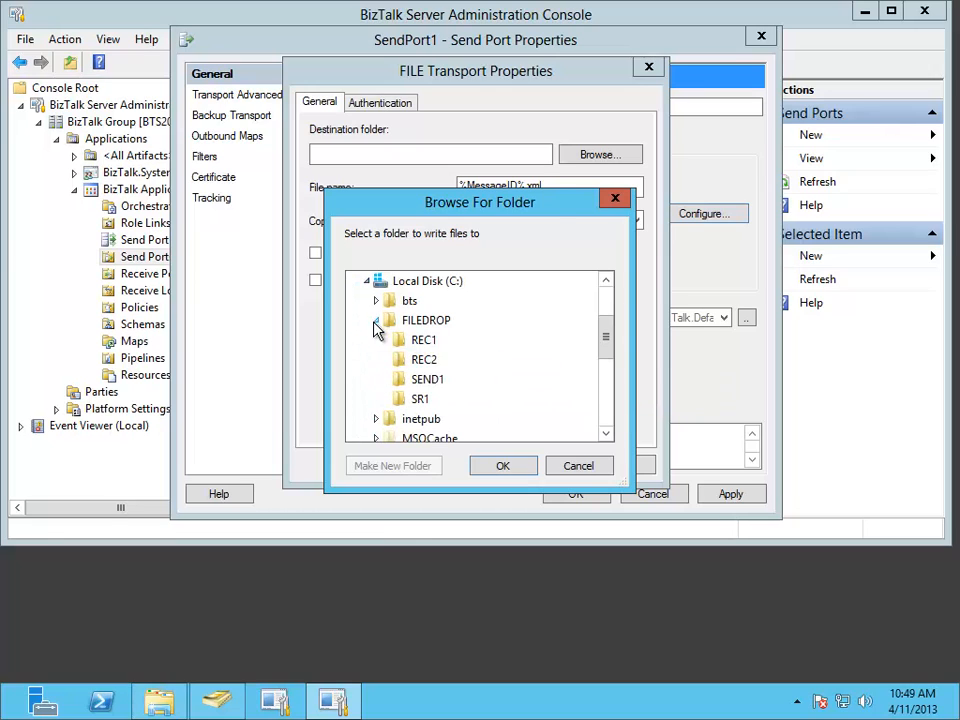
click(428, 380)
click(505, 467)
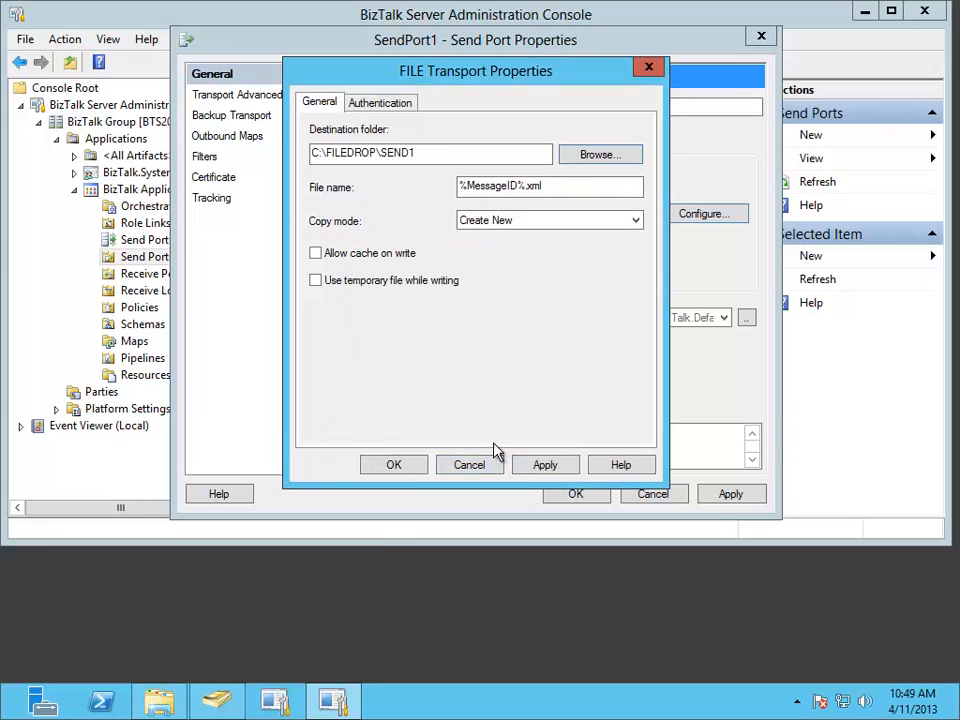
click(393, 467)
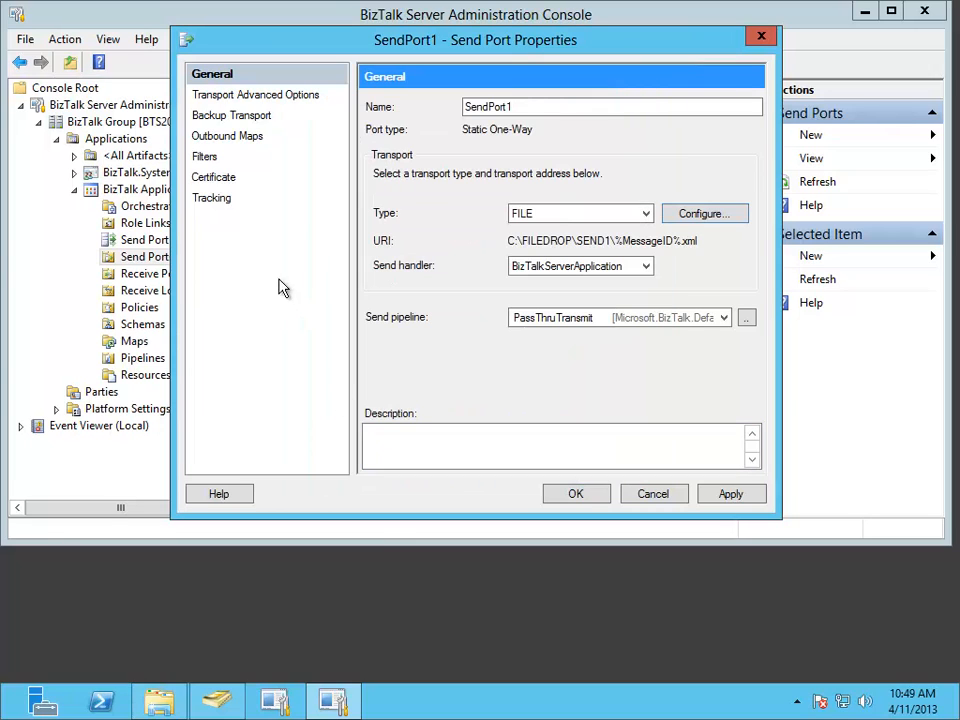
- Add a send port filter requiring BTS.ReceivePortName == the copied receive port name, and save the send port
click(210, 160)
click(447, 201)
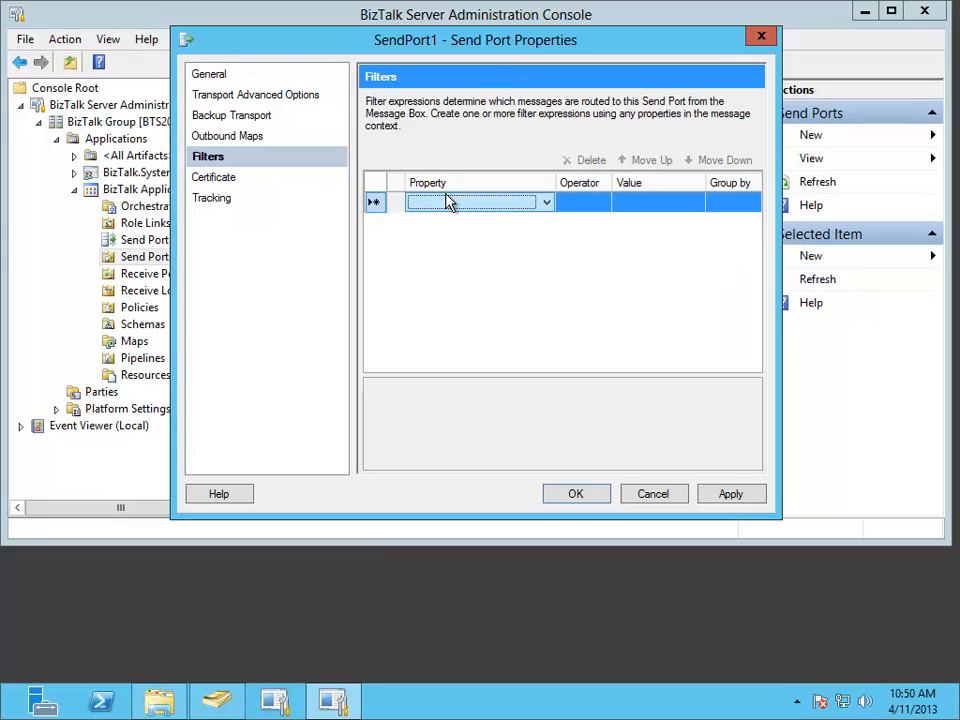
click(549, 204)
scroll(575, 298, down, 2)
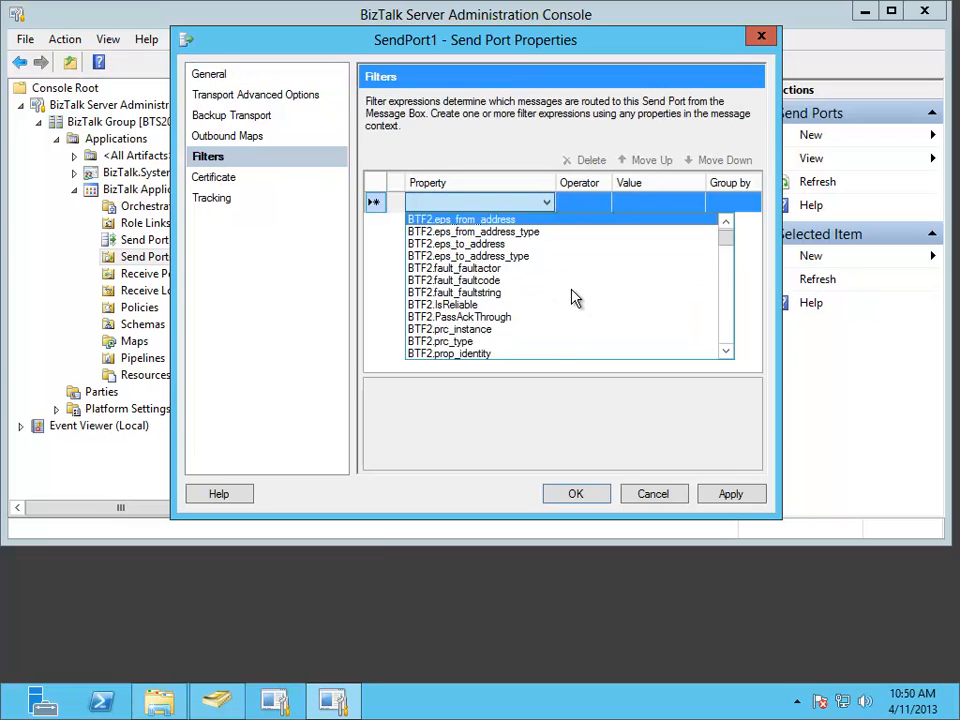
scroll(575, 298, down, 15)
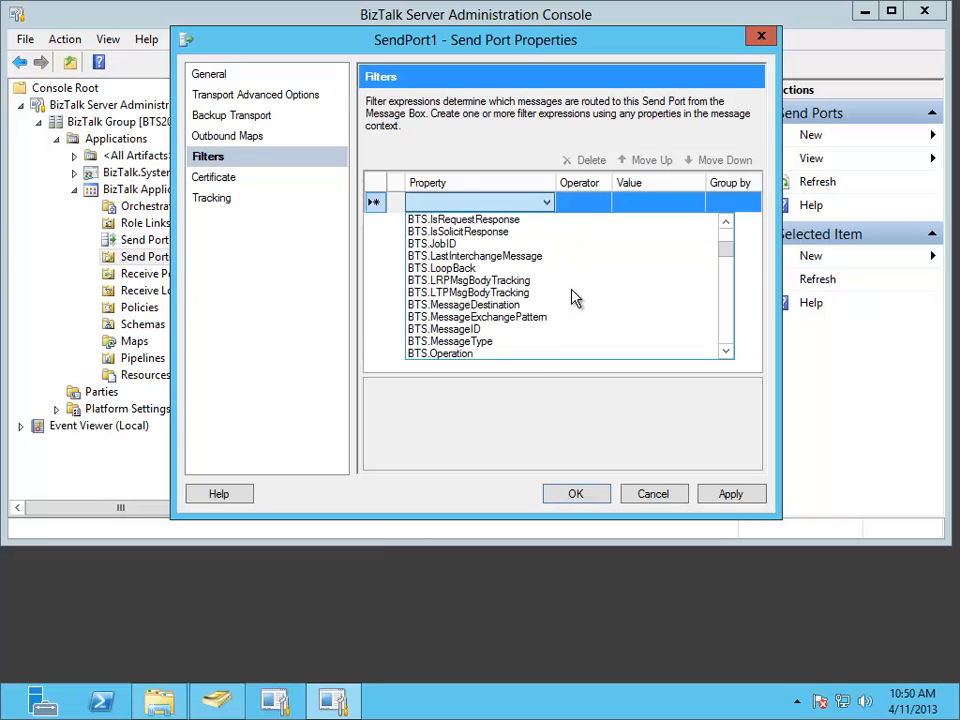
scroll(575, 298, down, 5)
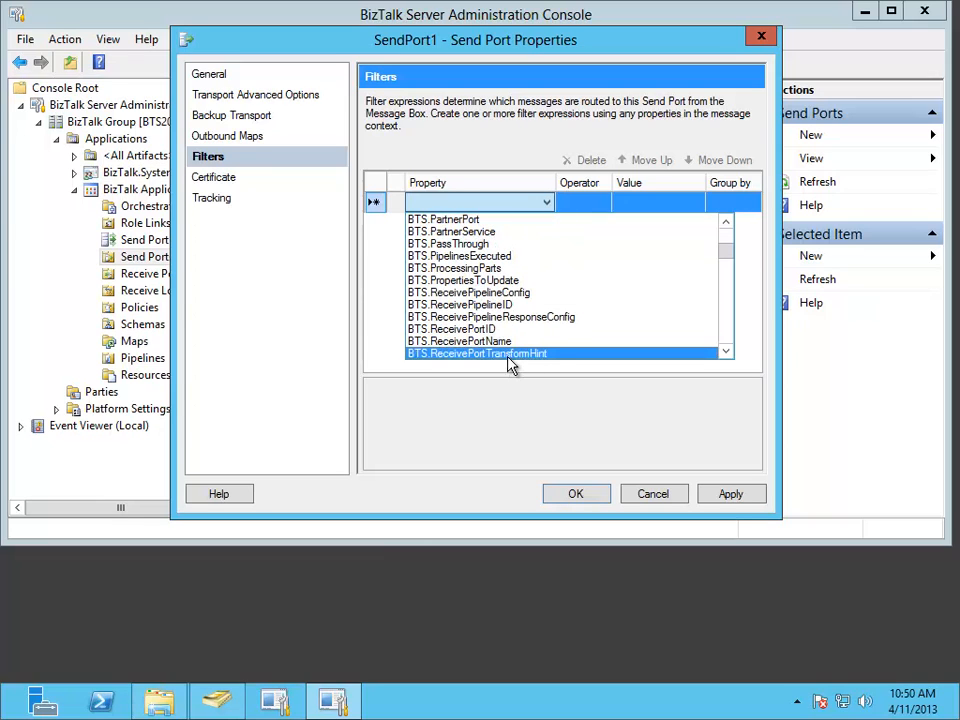
click(505, 341)
click(653, 207)
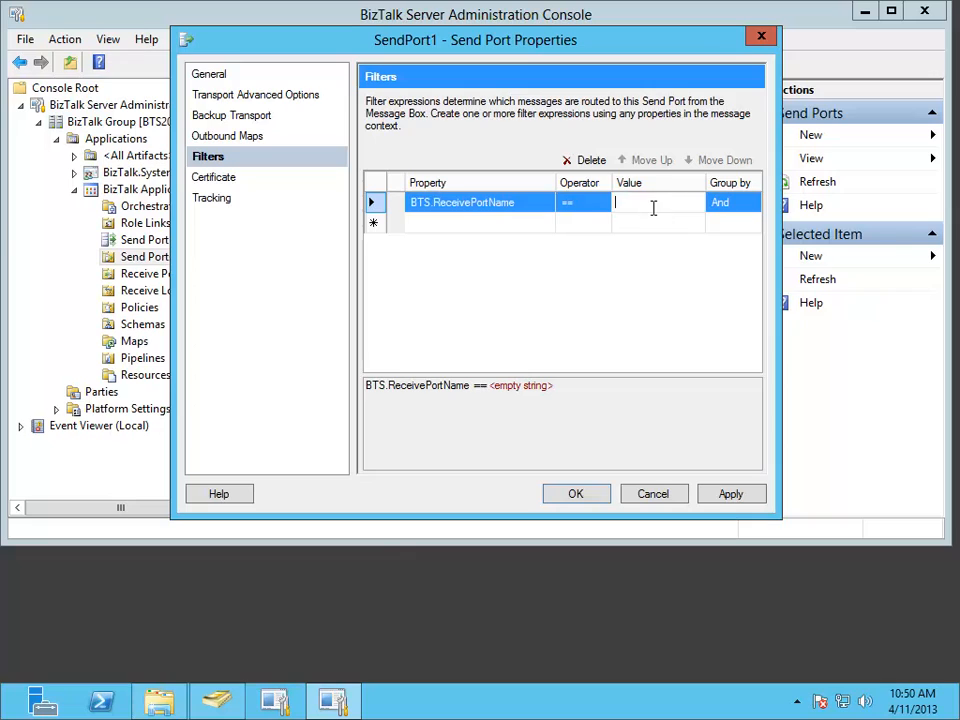
right_click(653, 207)
click(684, 278)
click(585, 501)
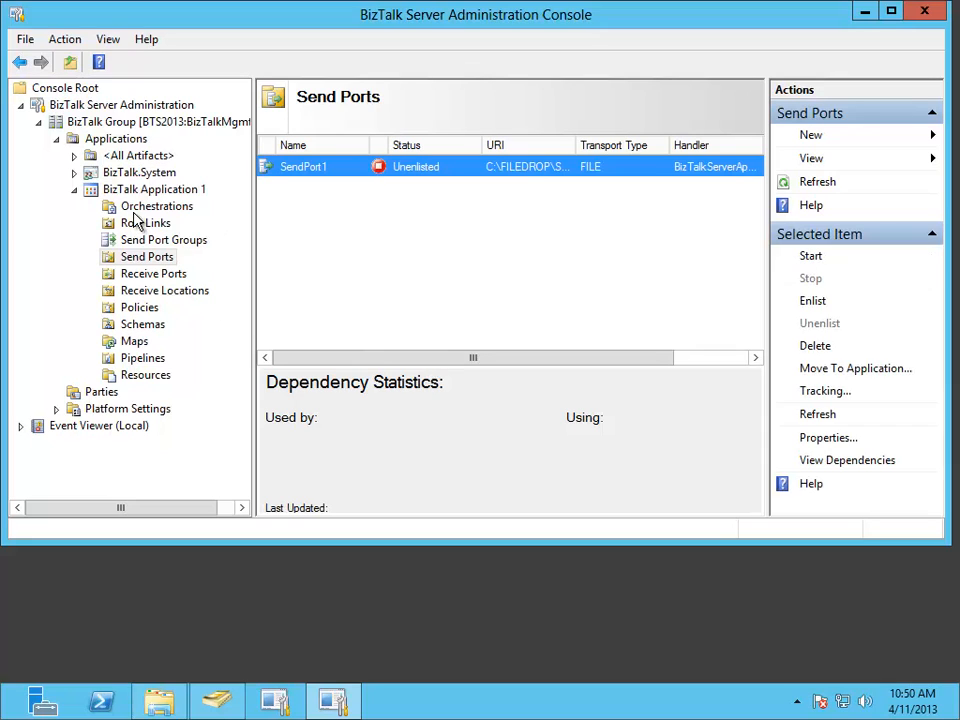
- Start BizTalk Application 1
right_click(140, 191)
click(182, 205)
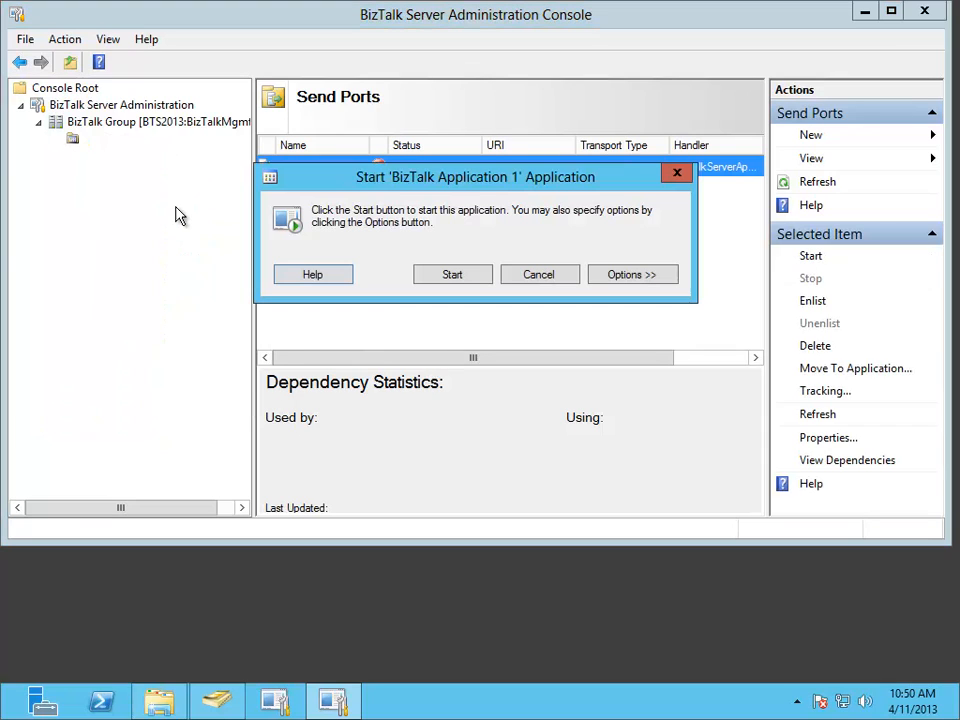
click(482, 287)
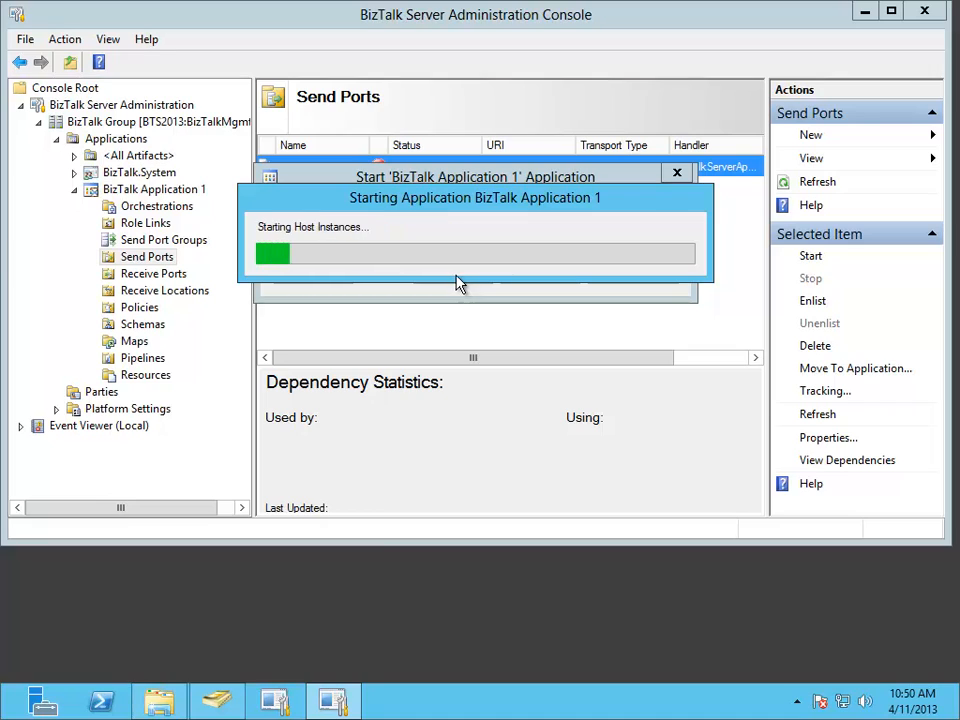
- Switch to File Explorer and examine one of the query result XML files in the SEND1 folder
click(159, 700)
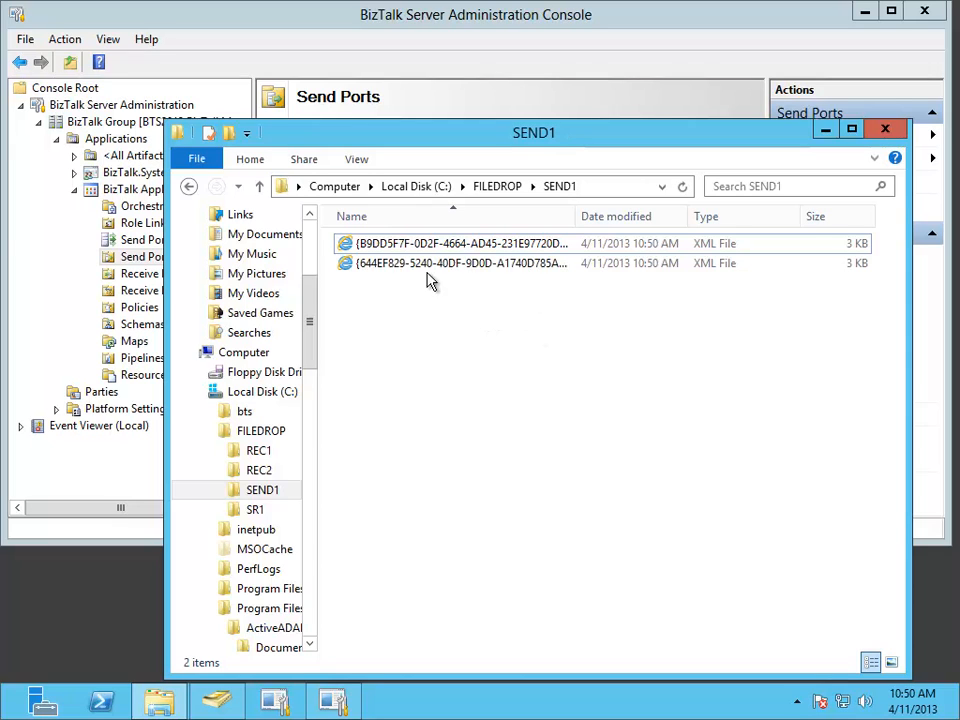
double_click(494, 248)
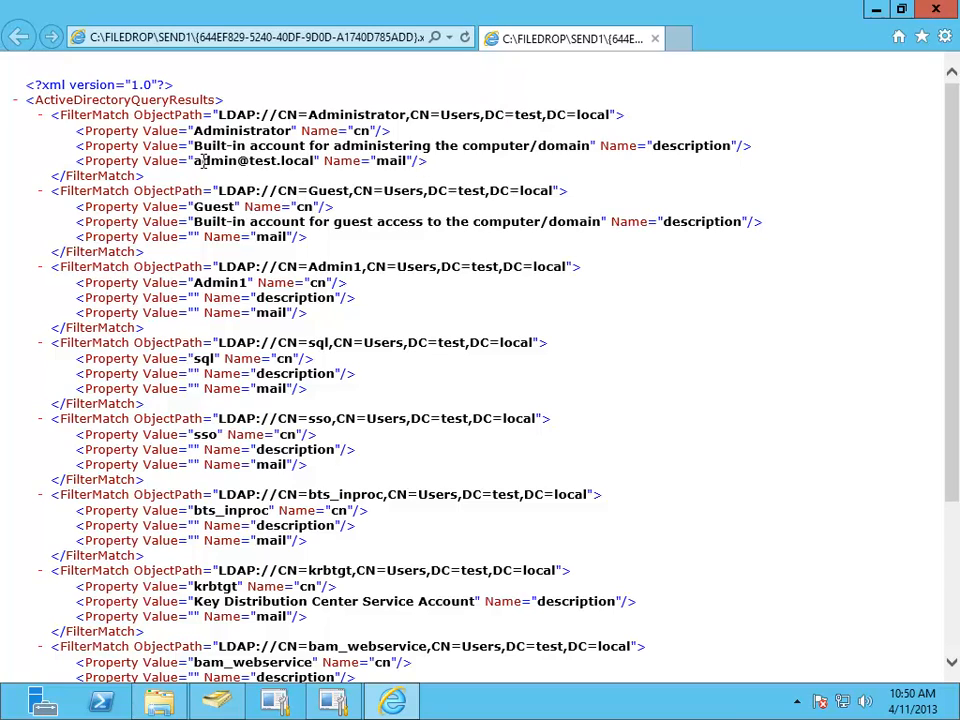
click(945, 14)
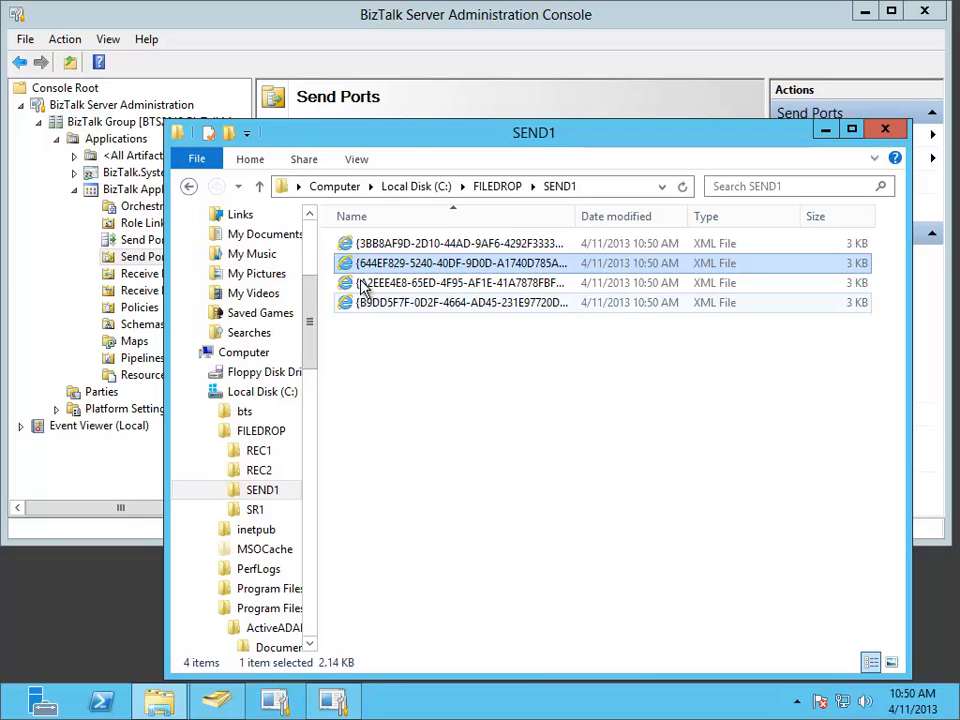
- Back in the BizTalk console, change the query mode of Receive Location1 to CHANGES ONLY and save the receive location
click(285, 21)
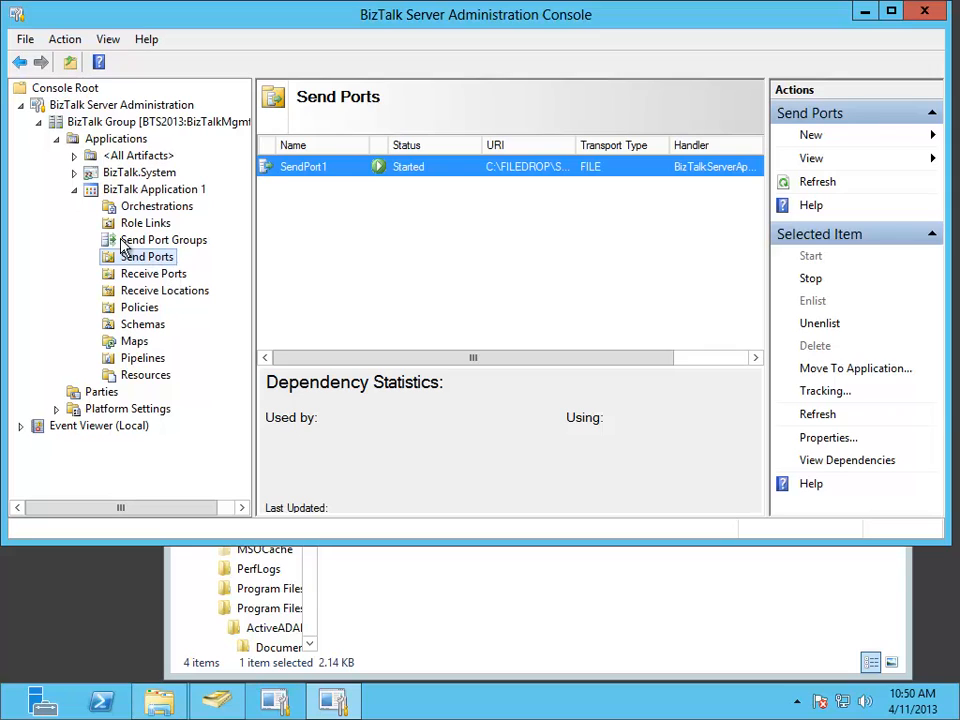
click(155, 293)
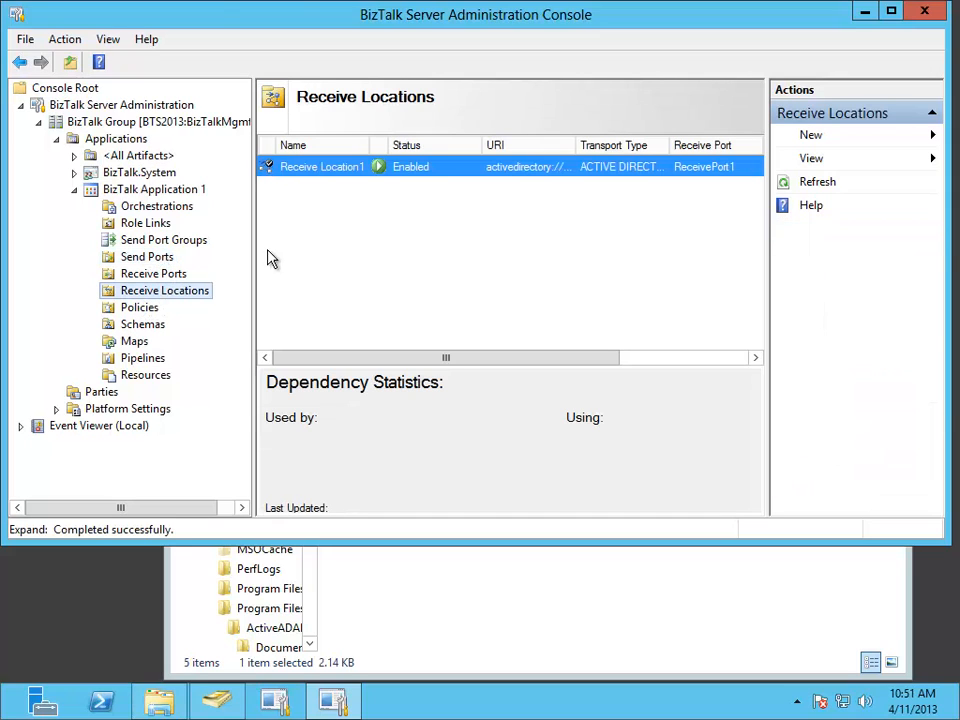
double_click(303, 175)
click(700, 222)
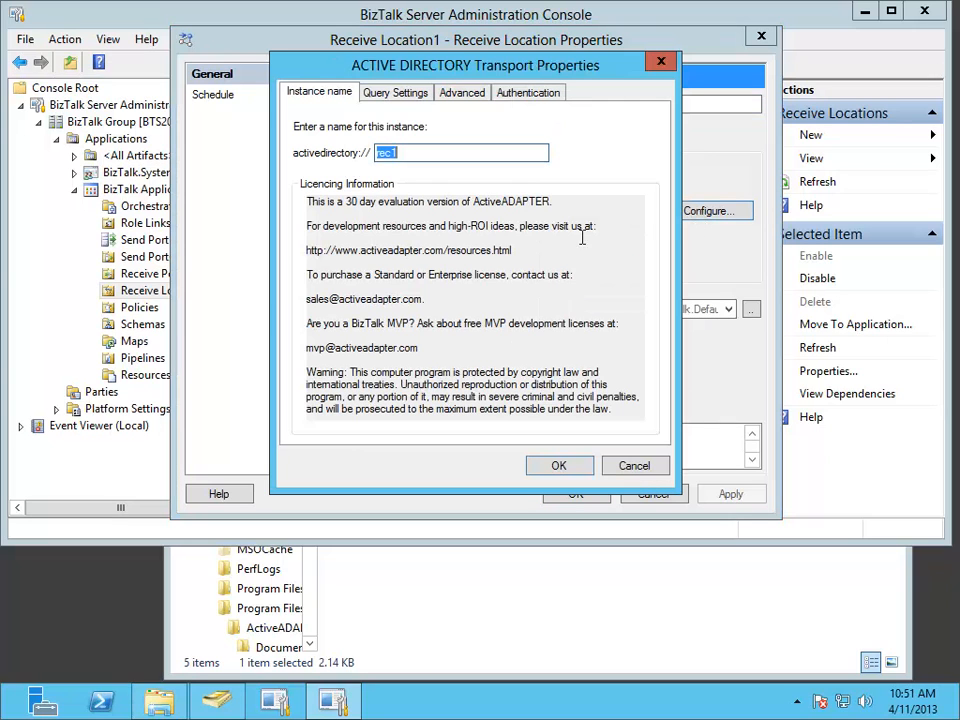
click(398, 93)
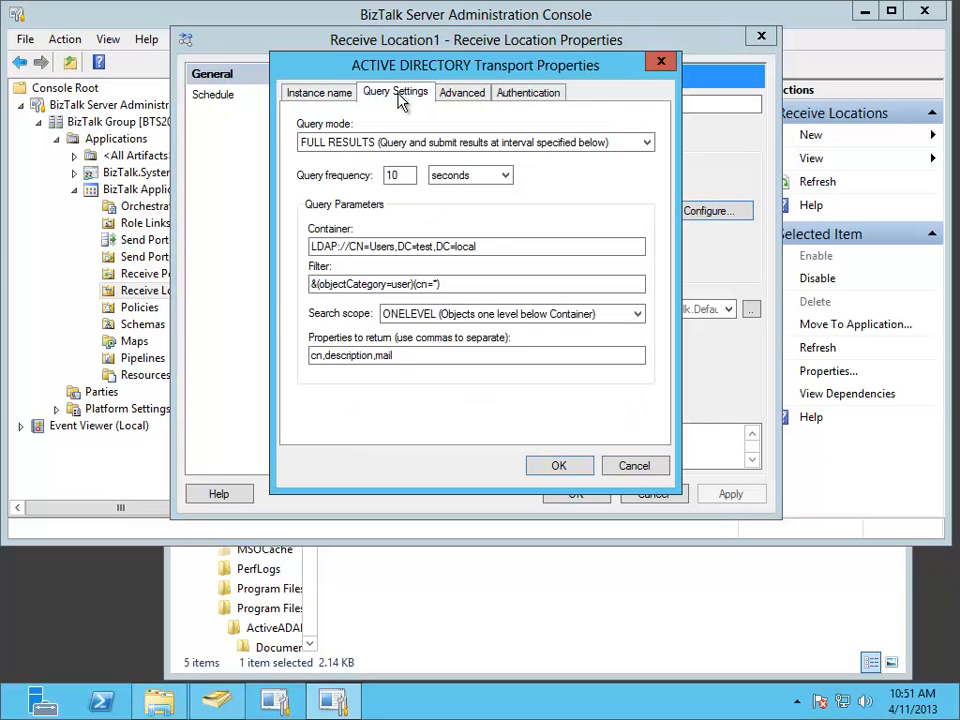
click(645, 143)
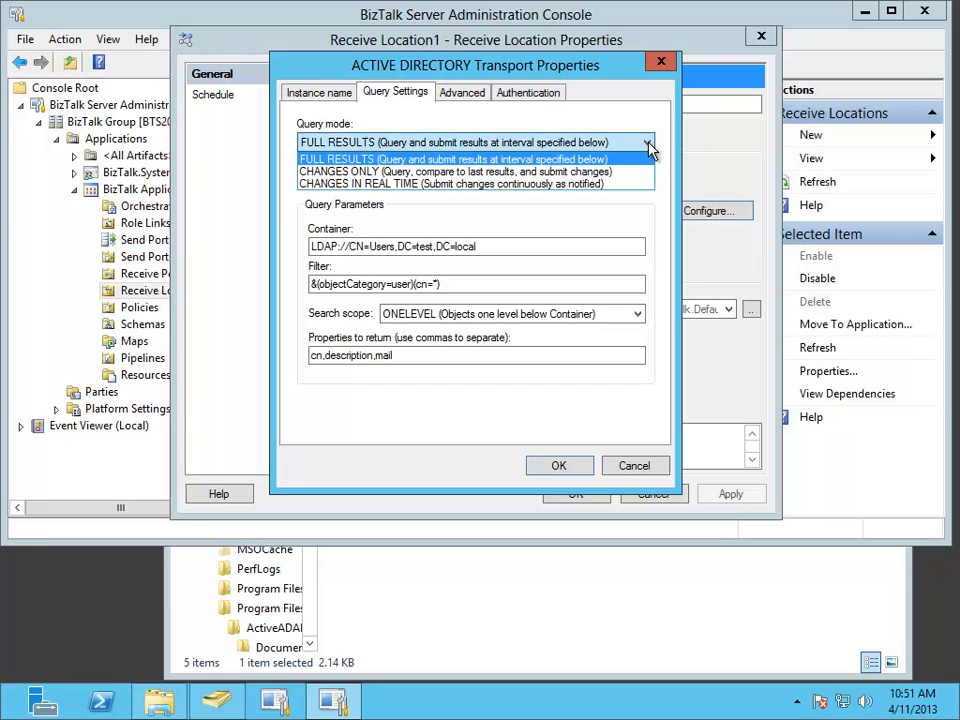
click(437, 173)
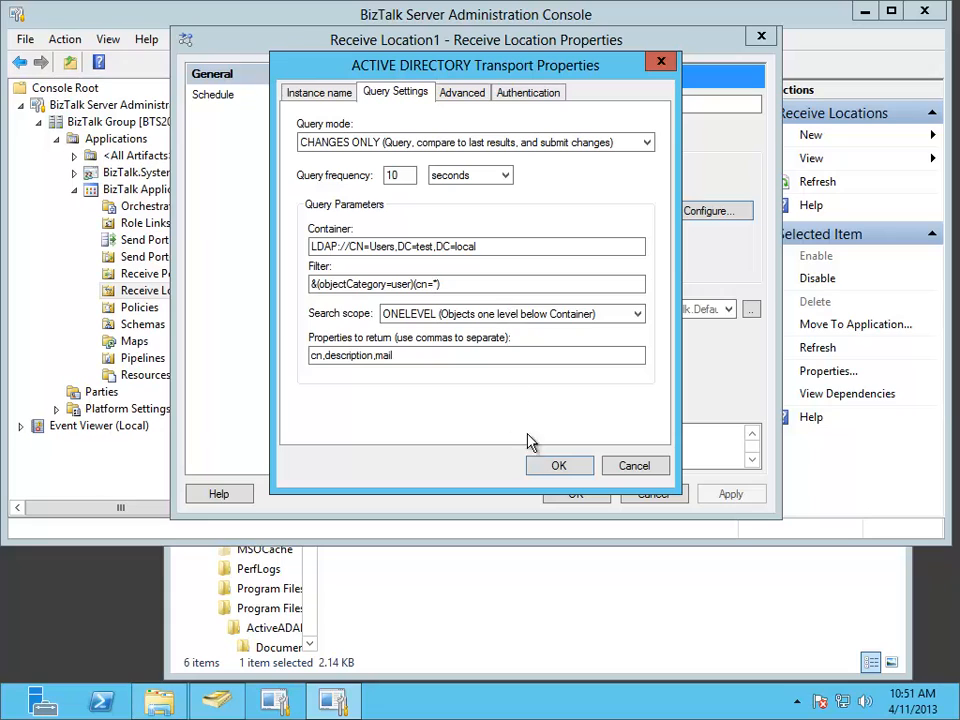
click(573, 470)
click(574, 494)
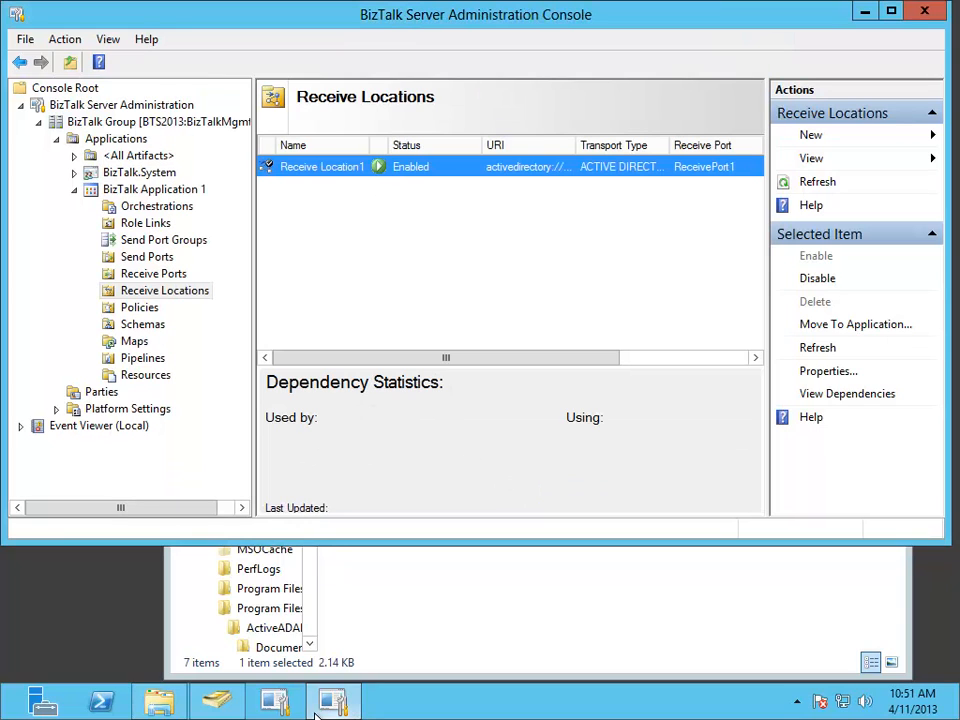
- Switch to File Explorer and permanently delete all XML files in the SEND1 folder
click(175, 706)
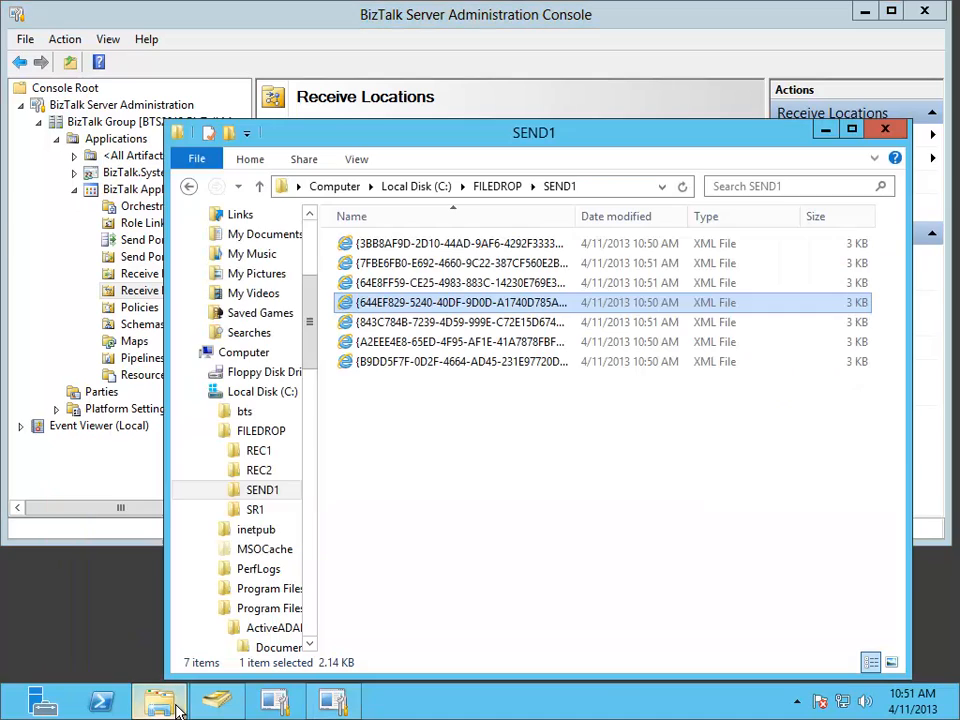
drag(500, 438, 426, 242)
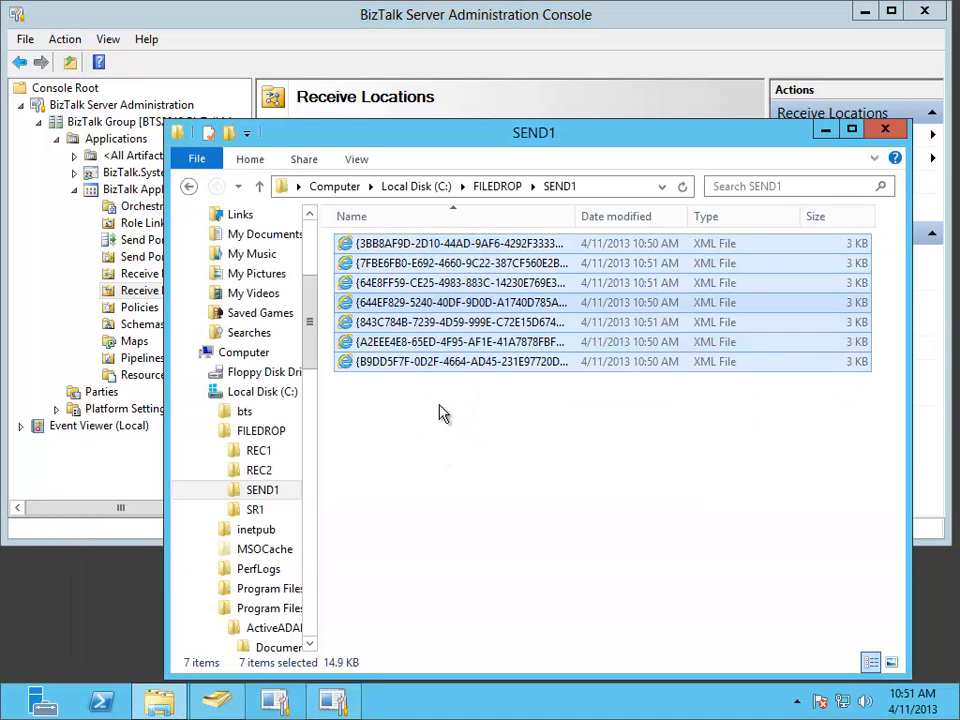
key(shift+Delete)
click(559, 368)
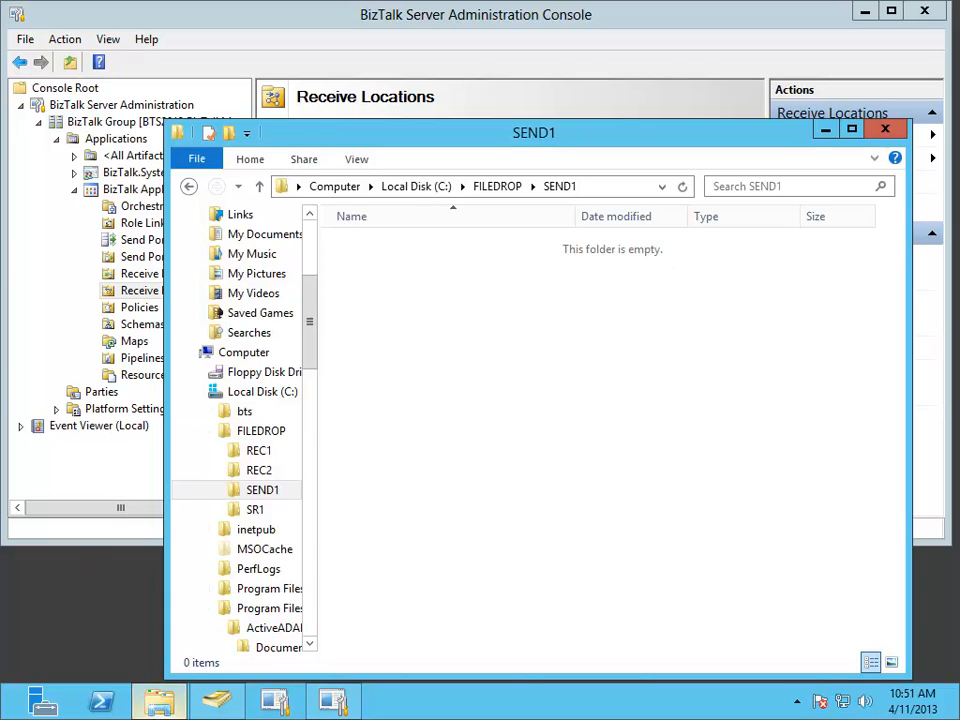
- In Active Directory Users and Computers, replace the part before the @ in the Administrator account's e-mail with "changed" and save it
click(210, 703)
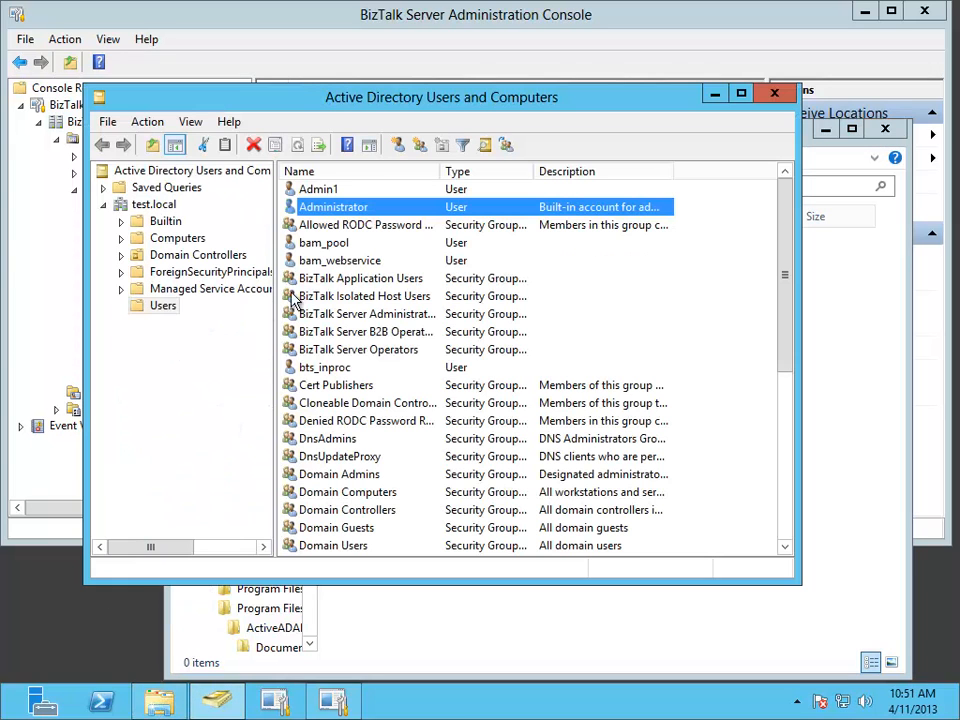
click(303, 208)
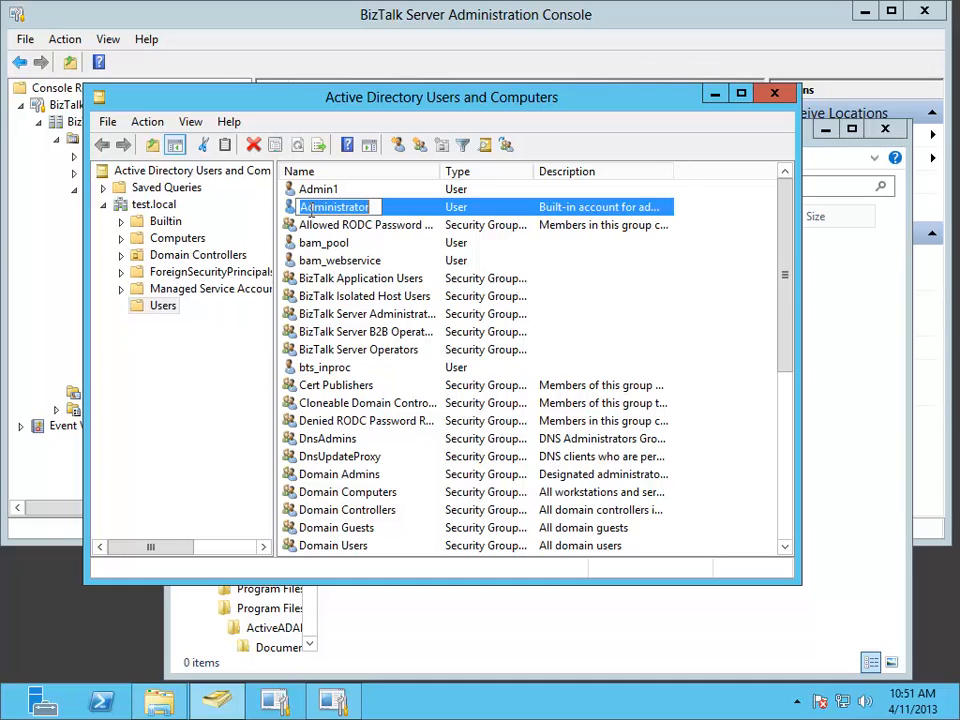
double_click(289, 205)
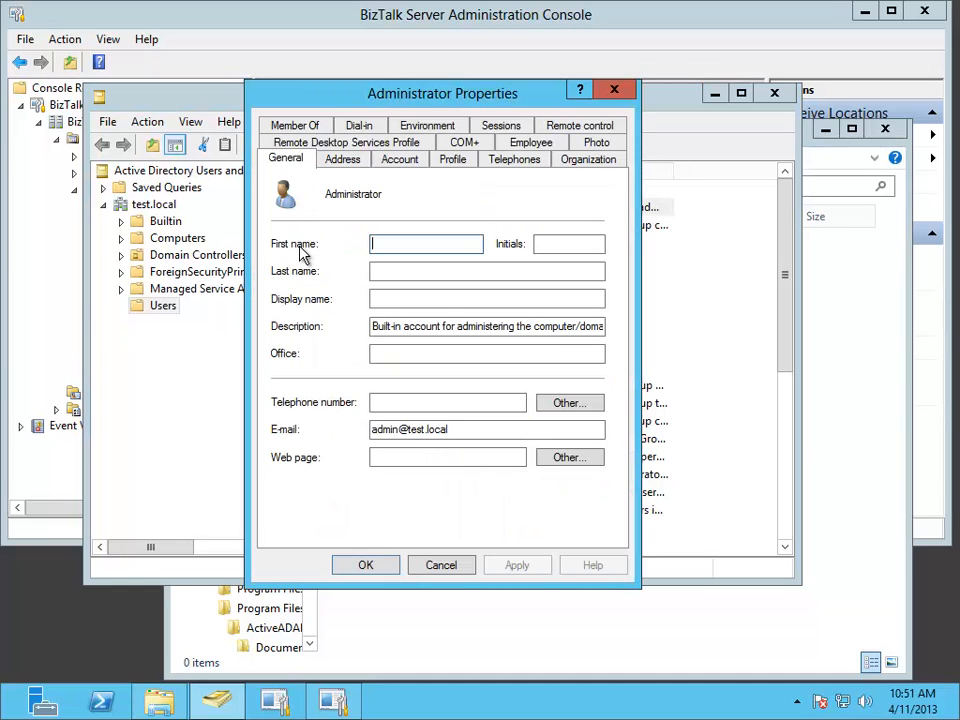
double_click(397, 430)
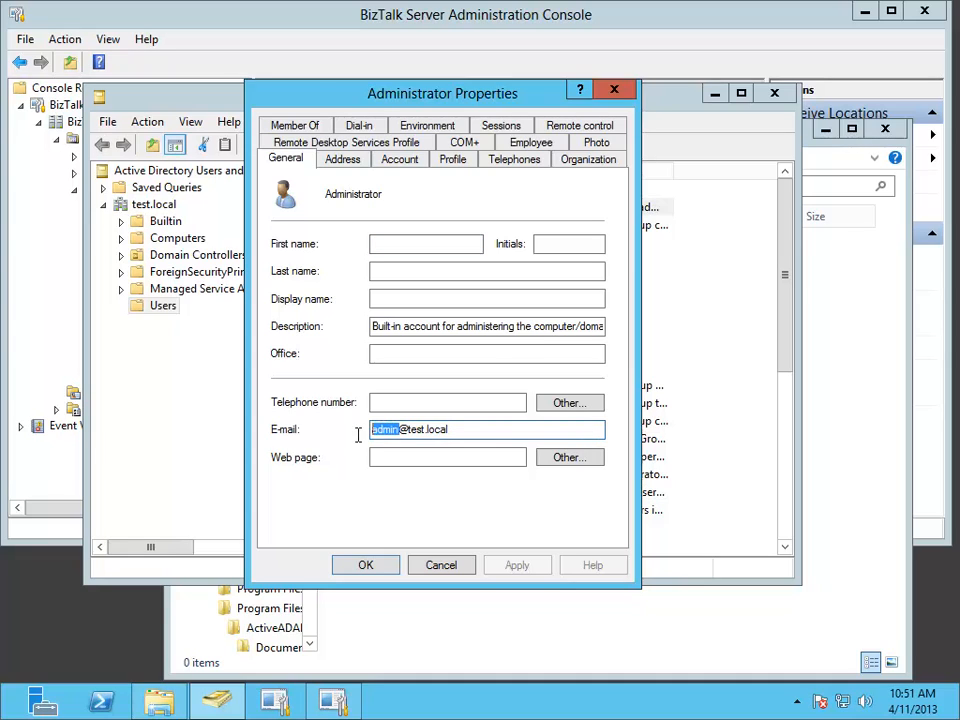
text(changed)
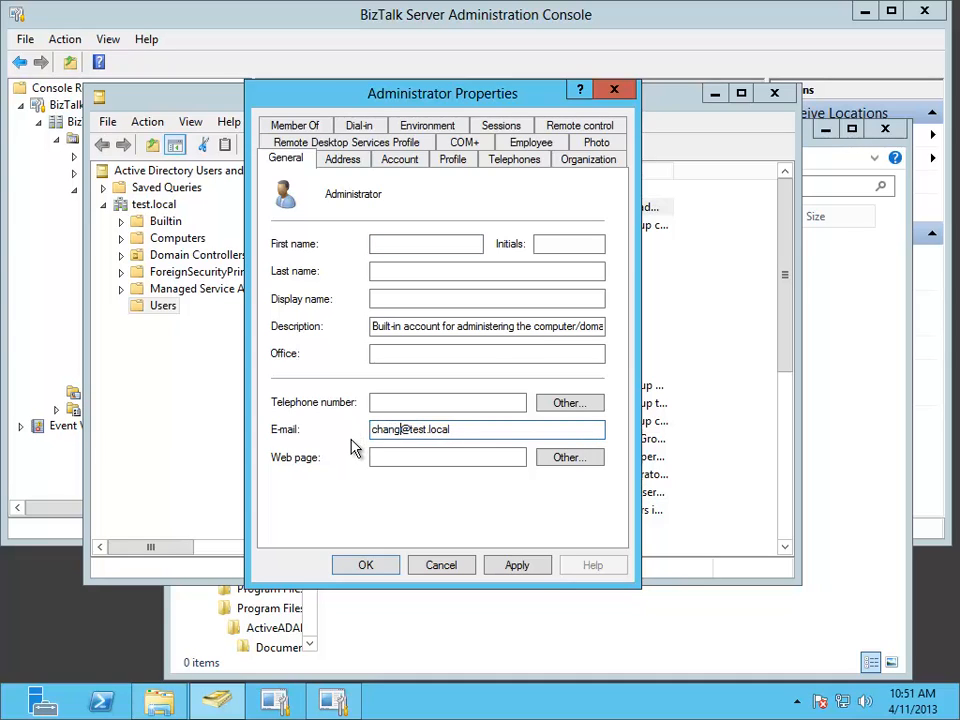
click(365, 566)
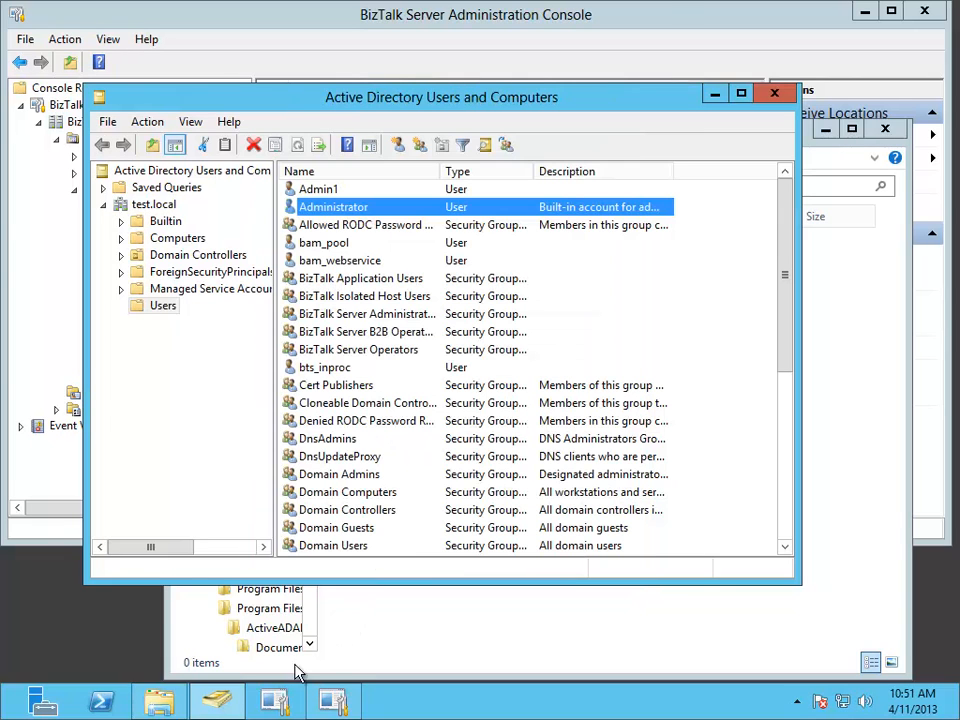
- Switch to File Explorer and examine the newly written change XML file in the SEND1 folder
click(152, 706)
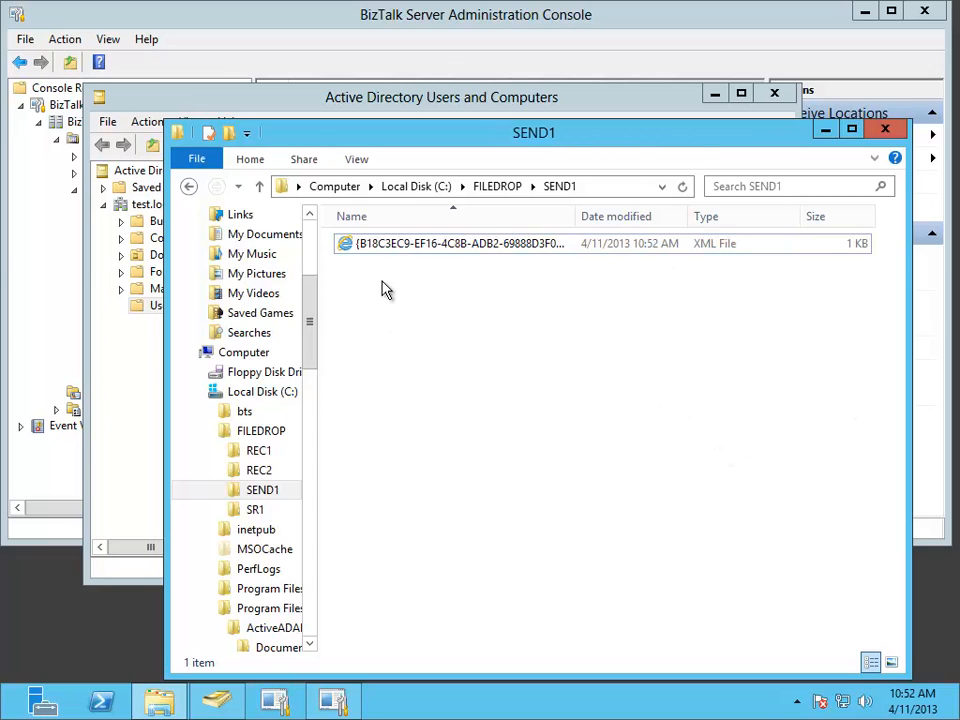
double_click(410, 248)
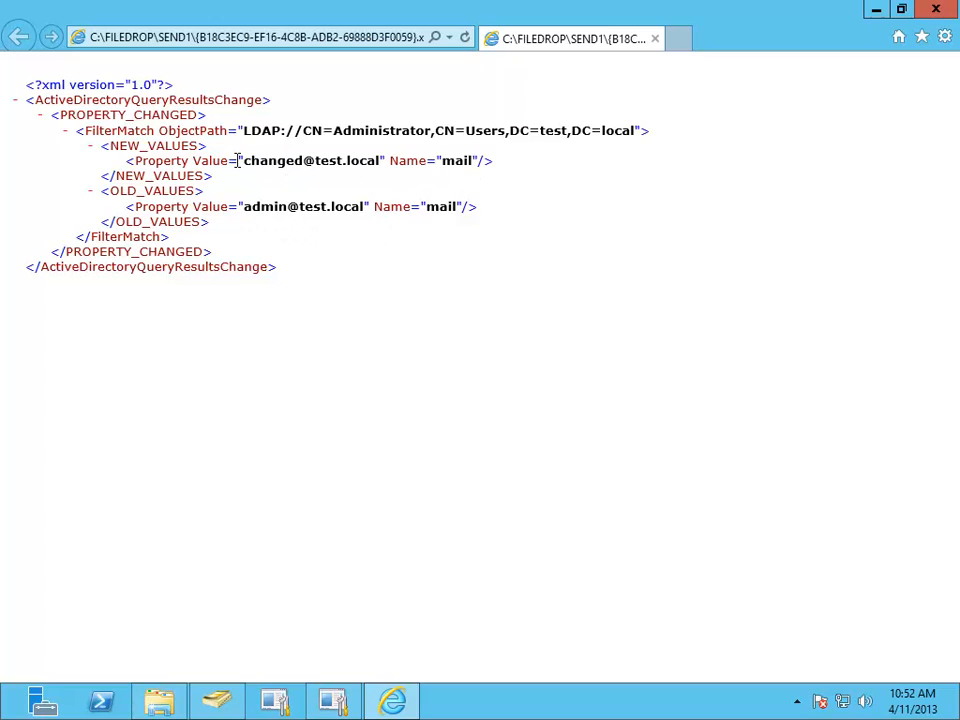
click(937, 12)
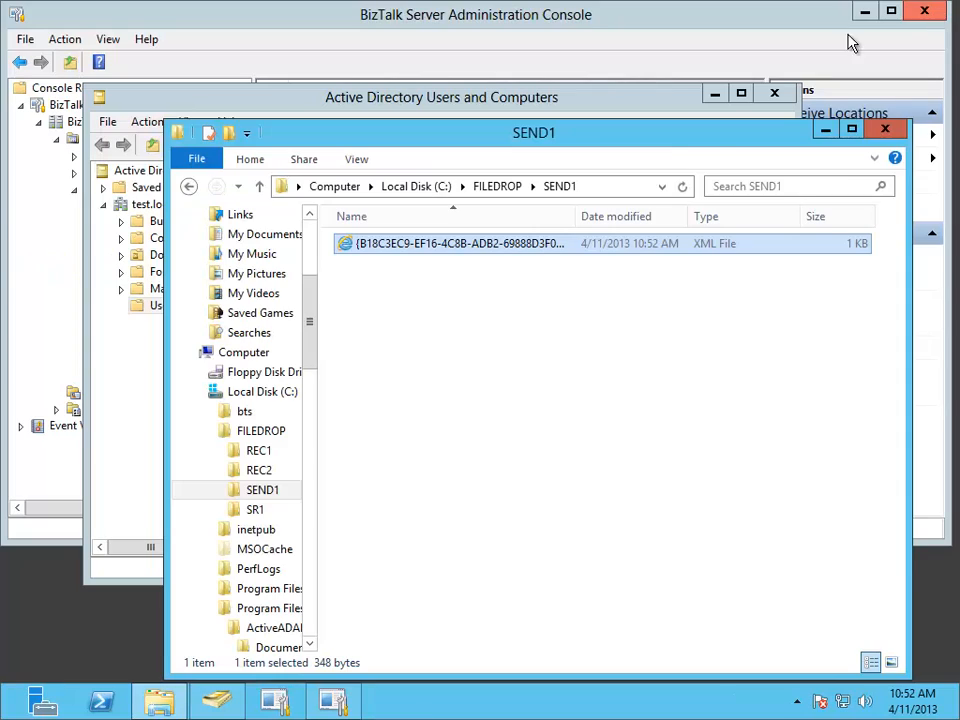
- Close the SEND1 folder window, Active Directory Users and Computers, and the BizTalk Server Administration Console
click(885, 133)
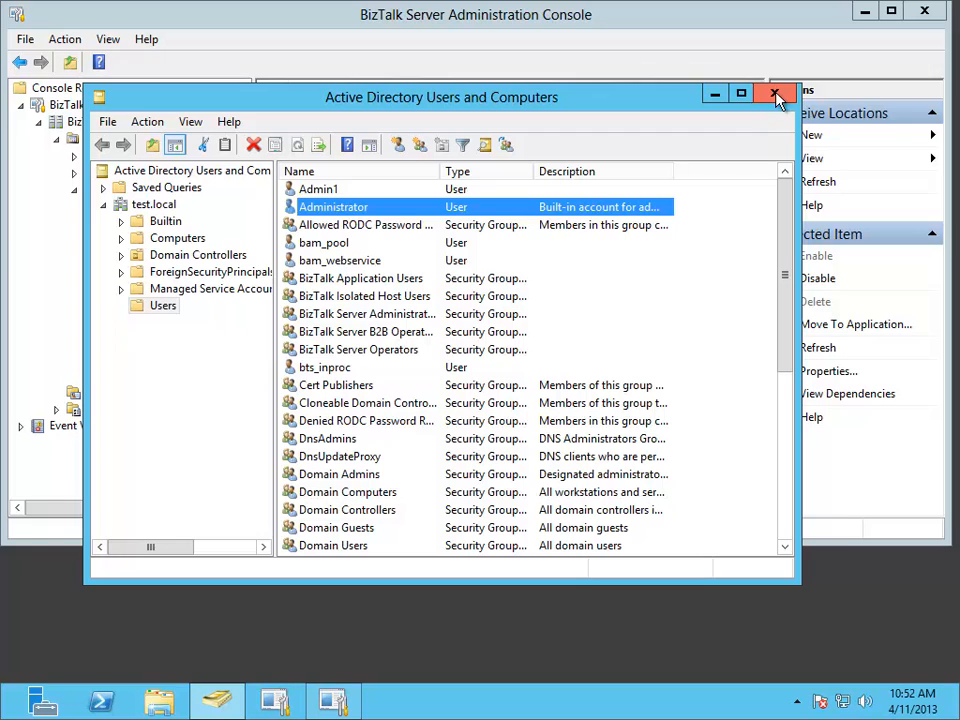
click(777, 97)
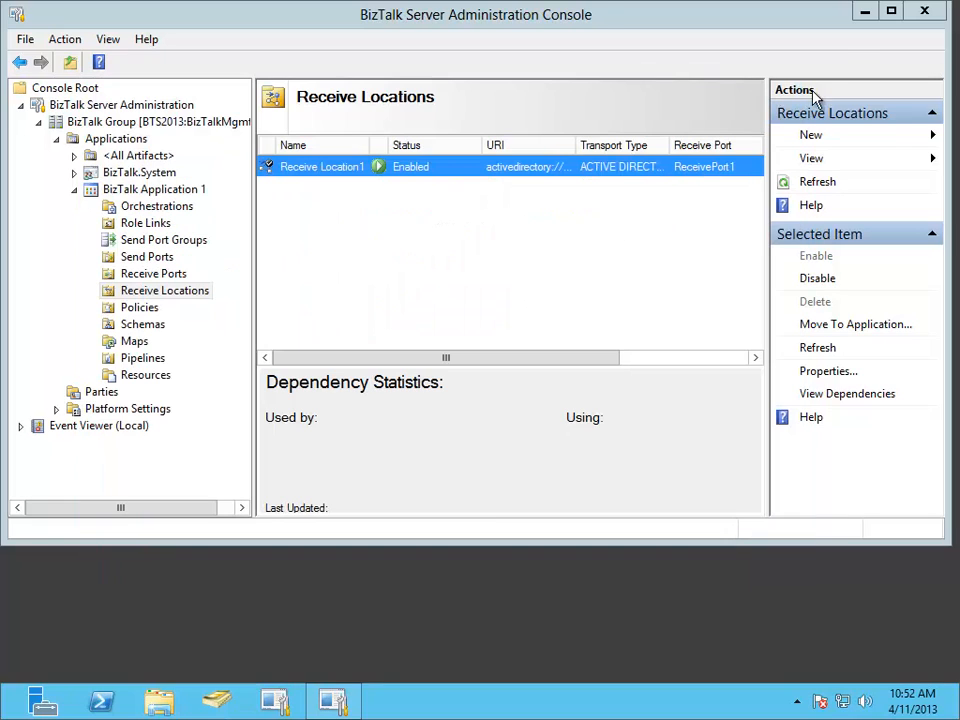
click(922, 12)
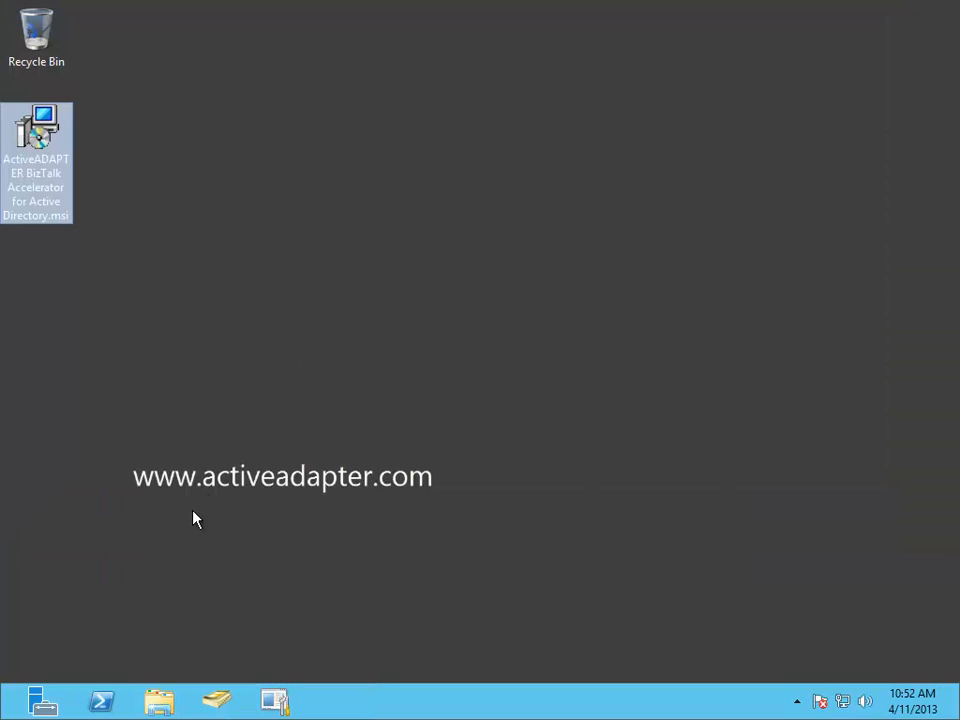